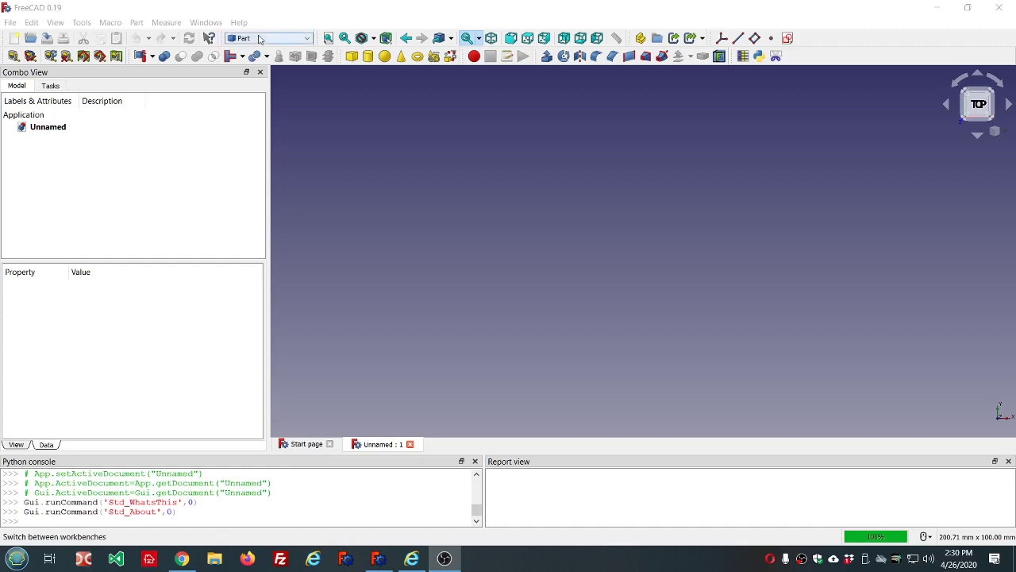
# Open Help > About FreeCAD to show version 0.19, revision 20477, released 2020/04/07
pyautogui.click(240, 22)
pyautogui.click(285, 133)
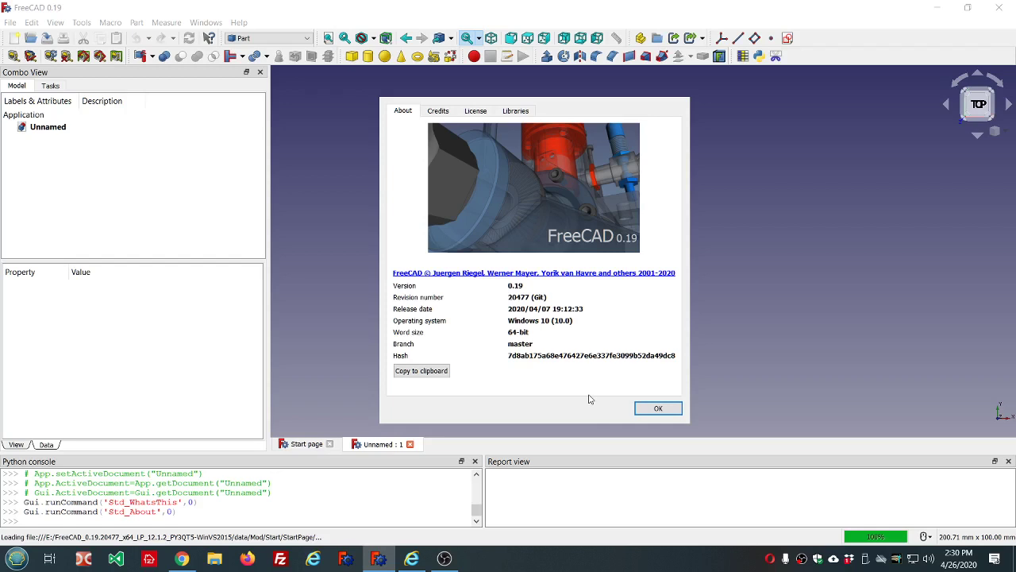
# Dismiss the About dialog and switch to the freecadweb.org homepage in Chrome
pyautogui.click(647, 409)
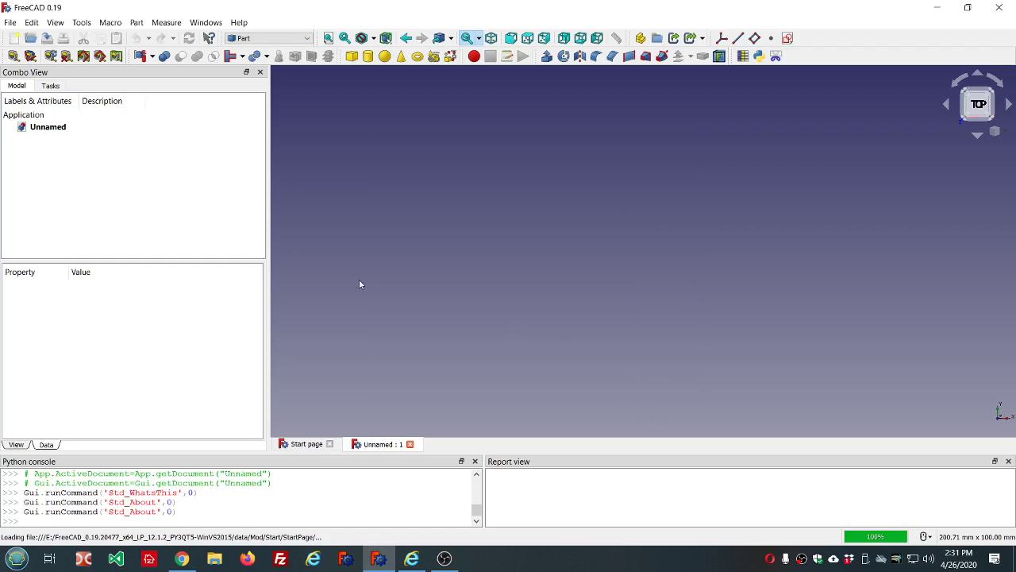
pyautogui.click(182, 559)
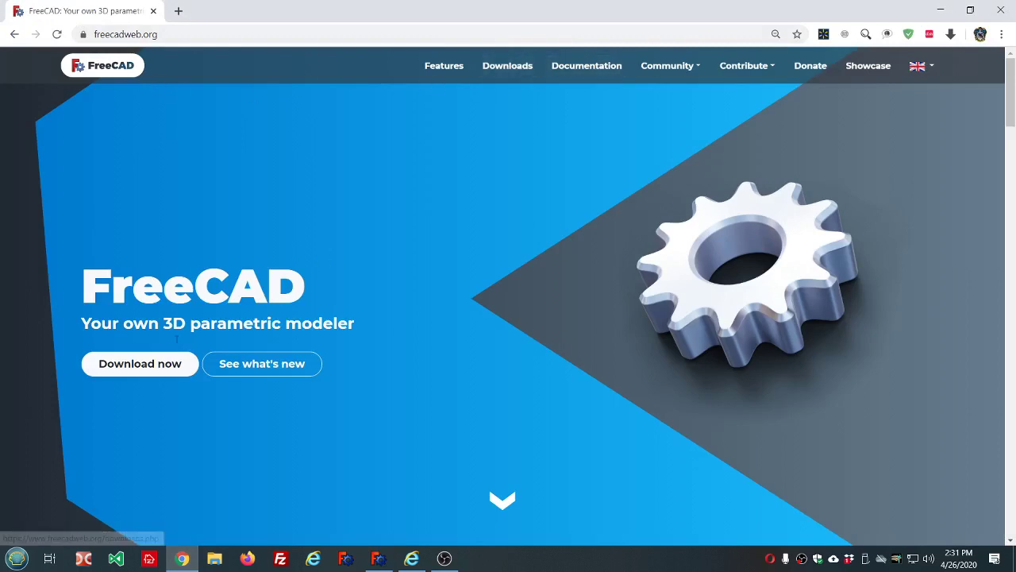
# Go to the FreeCAD Downloads page and review the stable 0.18.4 Windows, Mac and Linux downloads
pyautogui.click(507, 68)
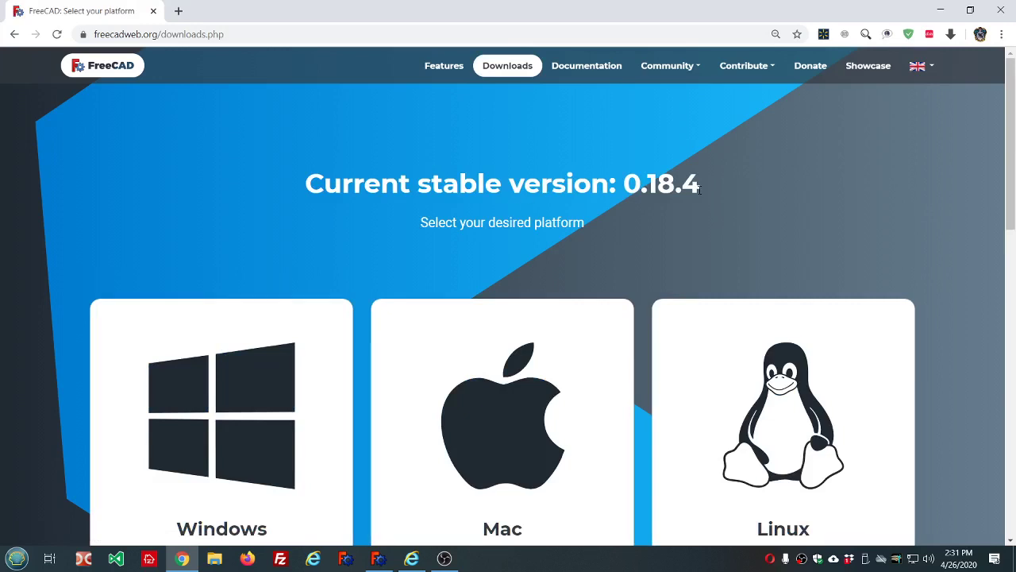
pyautogui.scroll(-2, 736, 195)
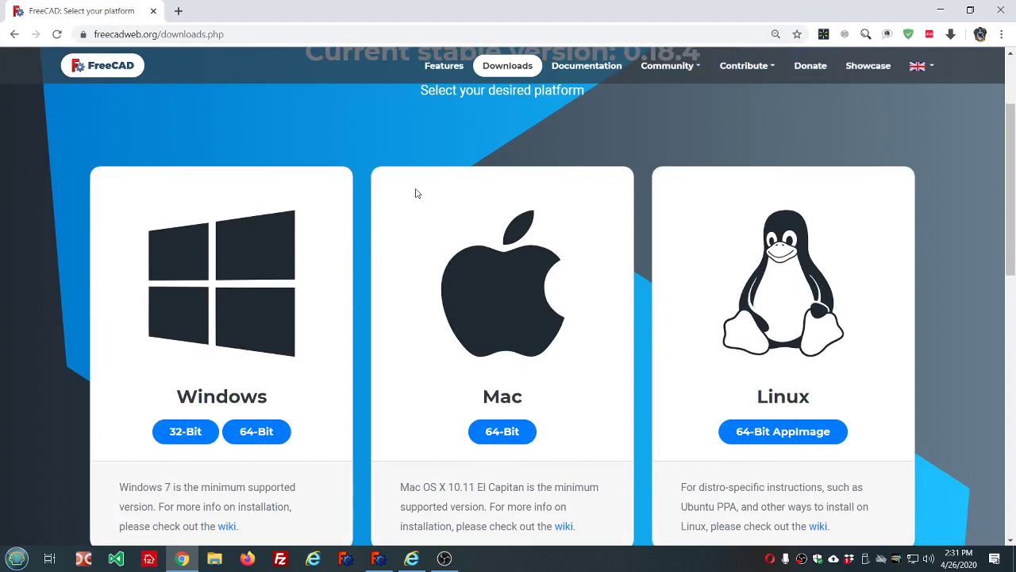
pyautogui.scroll(-1, 479, 217)
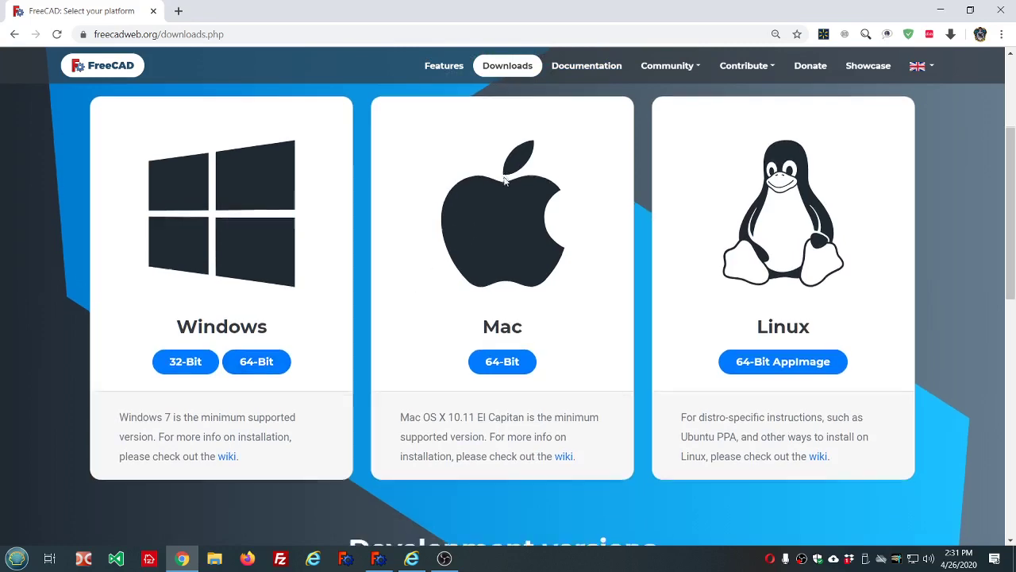
pyautogui.scroll(-3, 505, 182)
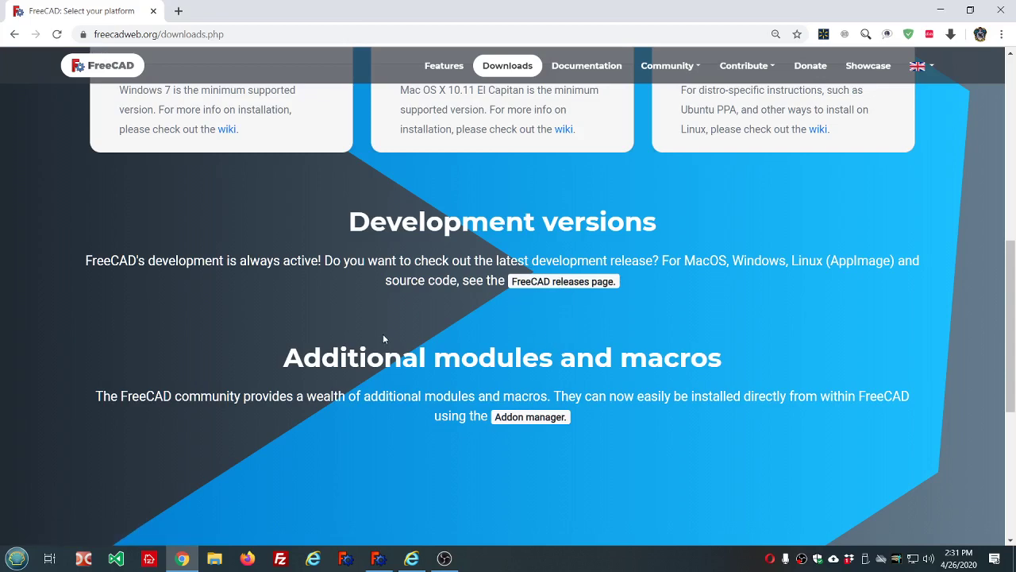
pyautogui.scroll(6, 408, 352)
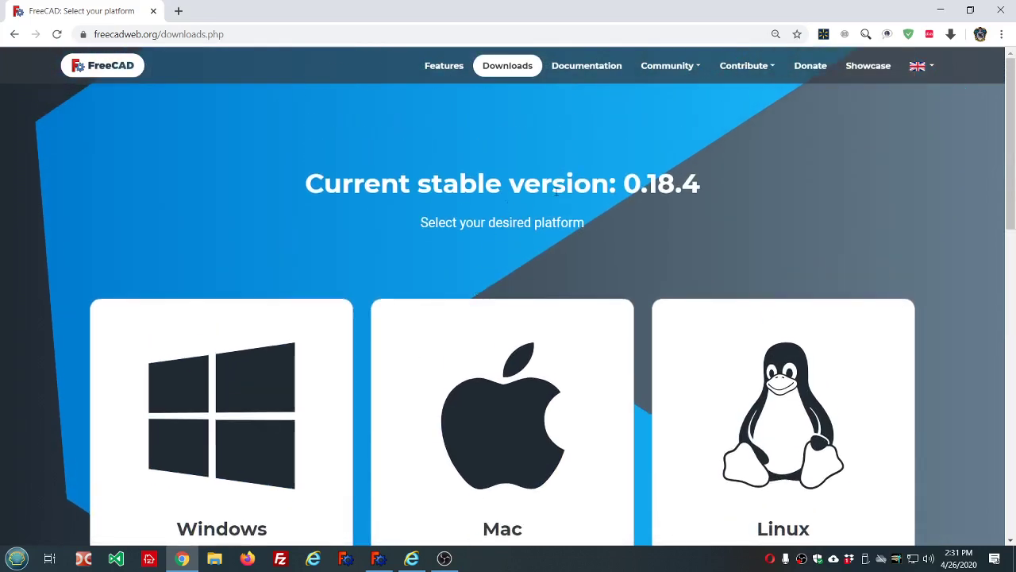
pyautogui.scroll(-2, 555, 191)
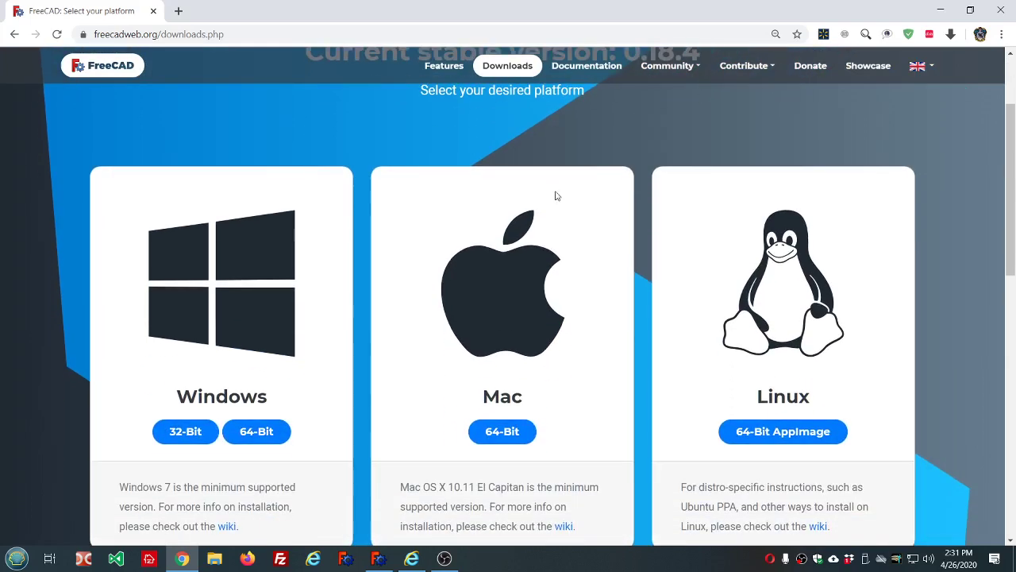
pyautogui.scroll(2, 556, 191)
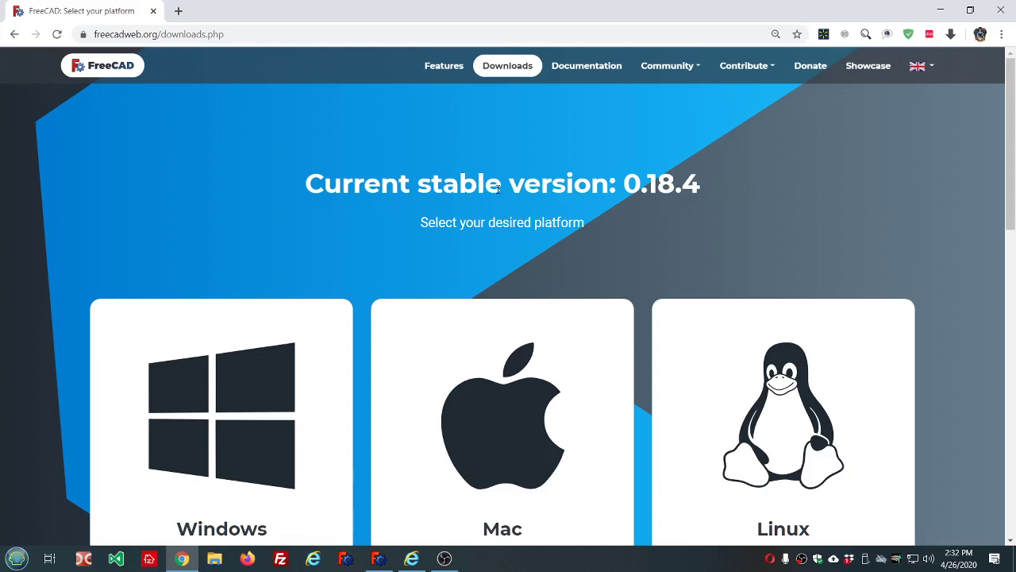
# Scroll further down the Downloads page to the Development versions section
pyautogui.scroll(-1, 524, 188)
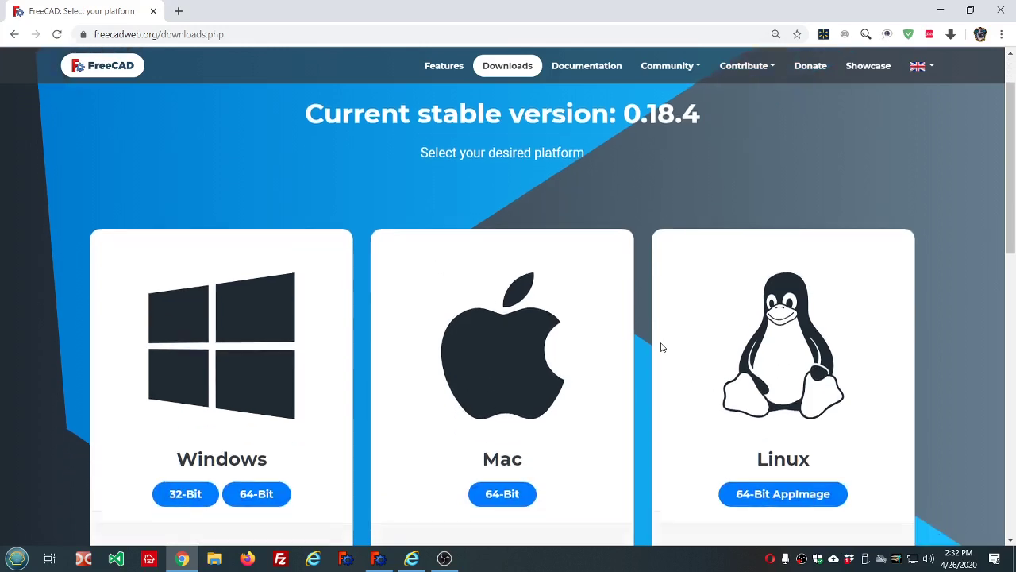
pyautogui.scroll(-2, 660, 345)
pyautogui.scroll(-3, 576, 272)
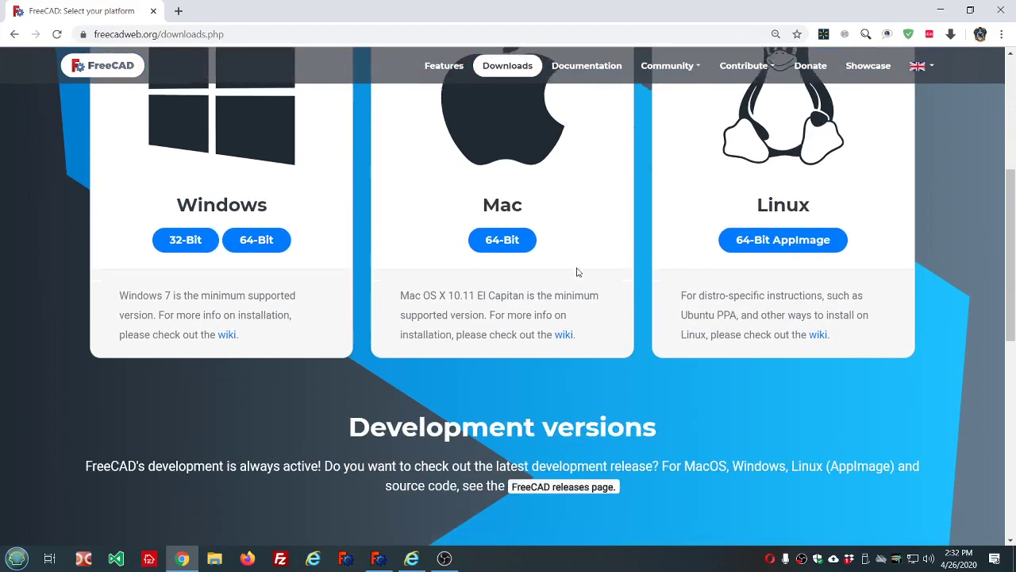
pyautogui.scroll(-5, 381, 277)
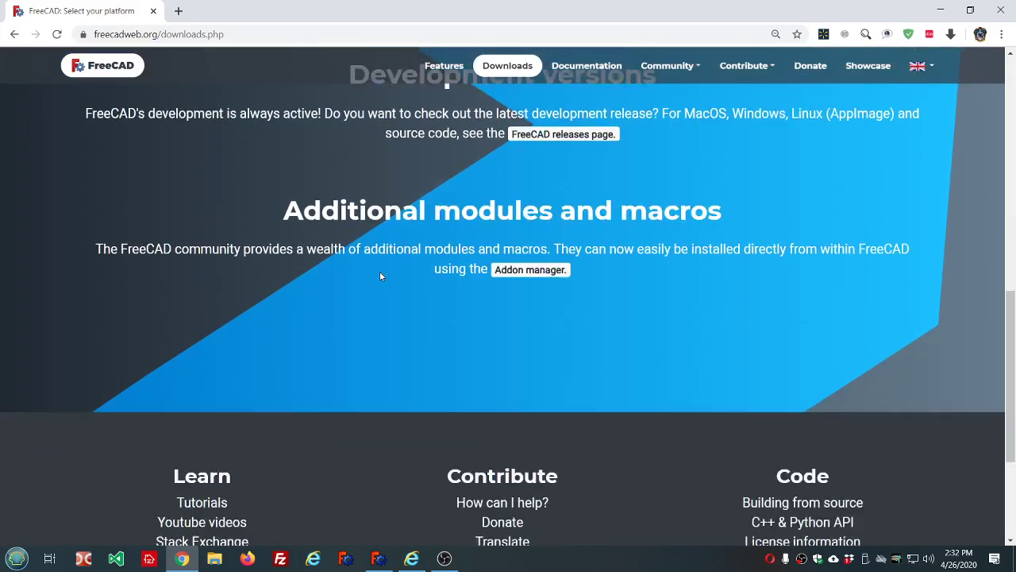
pyautogui.scroll(1, 367, 301)
pyautogui.scroll(4, 366, 301)
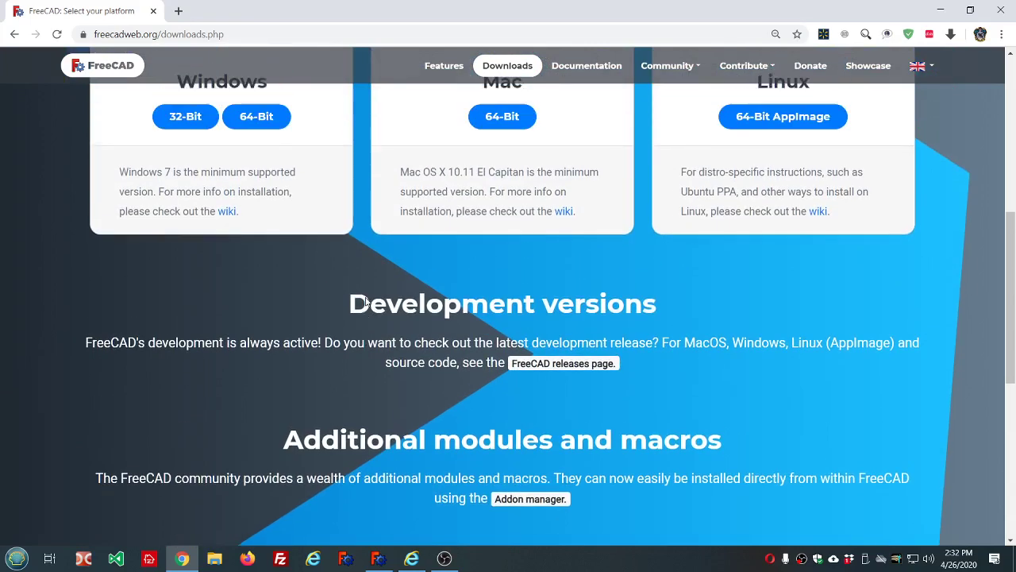
pyautogui.scroll(-1, 366, 301)
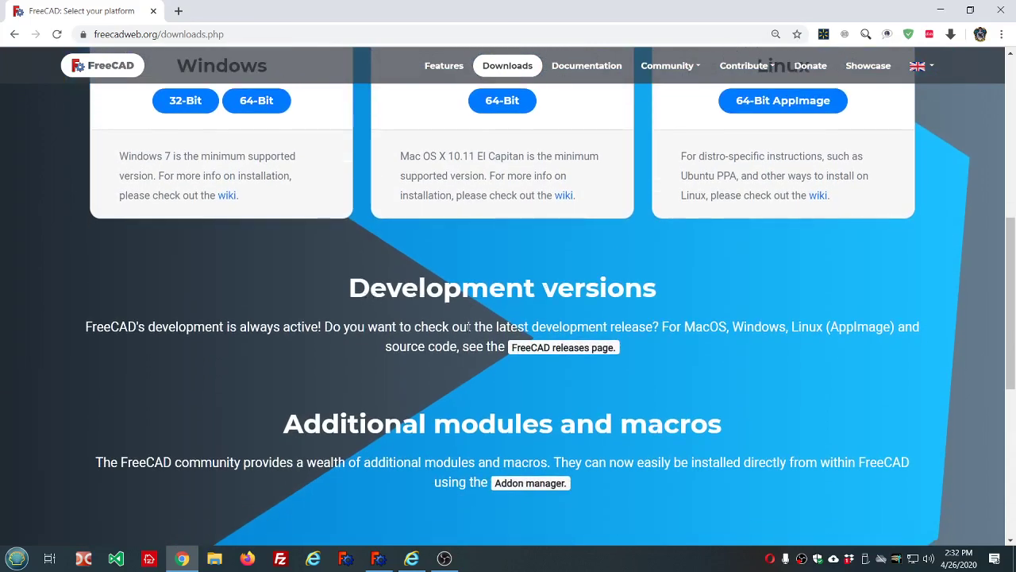
# Follow the 'FreeCAD releases page.' link and scroll the GitHub 0.19_pre notes to its 11 assets
pyautogui.click(556, 348)
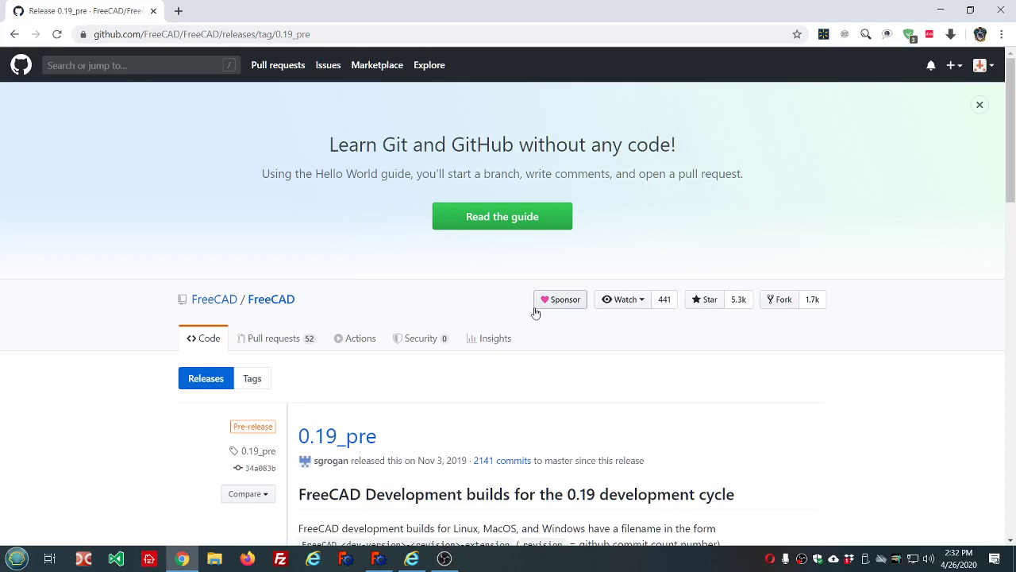
pyautogui.scroll(-4, 535, 312)
pyautogui.scroll(-3, 535, 312)
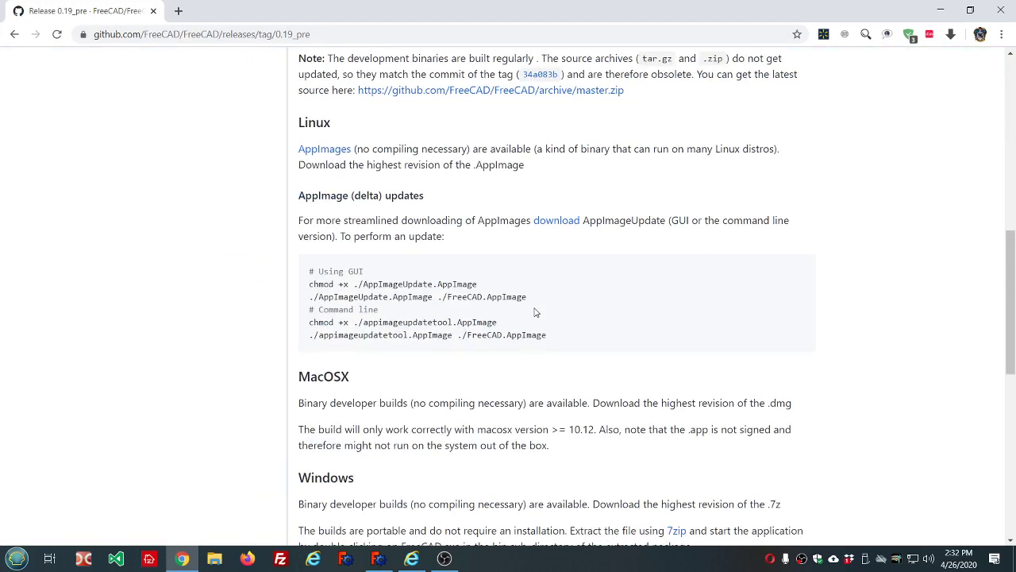
pyautogui.scroll(4, 426, 251)
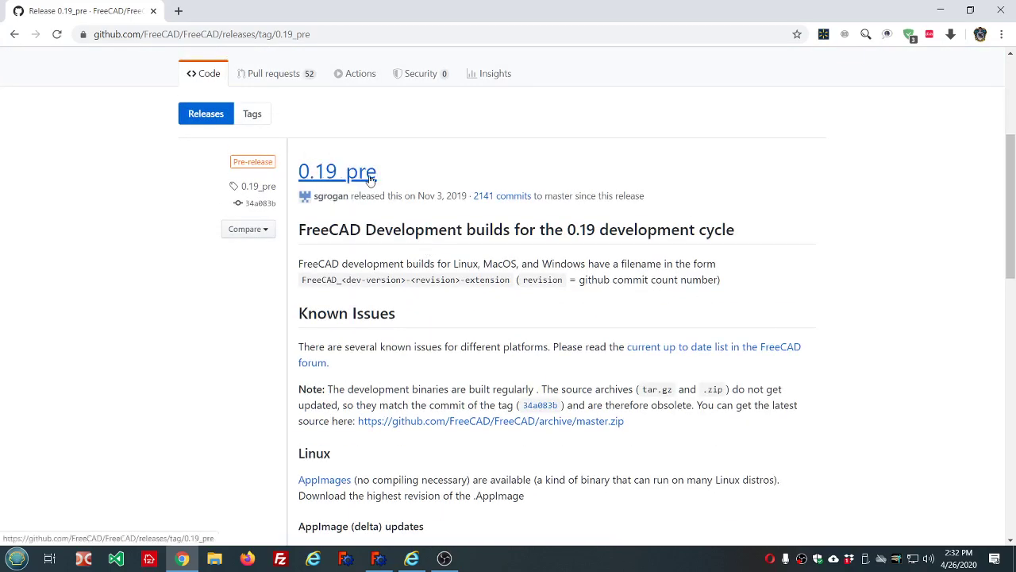
pyautogui.scroll(-14, 413, 216)
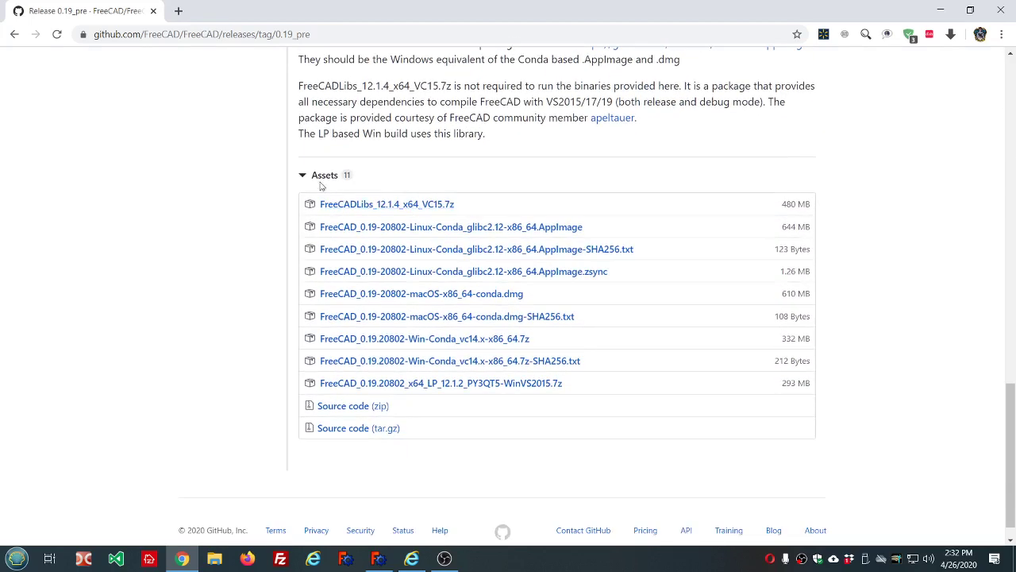
pyautogui.click(302, 177)
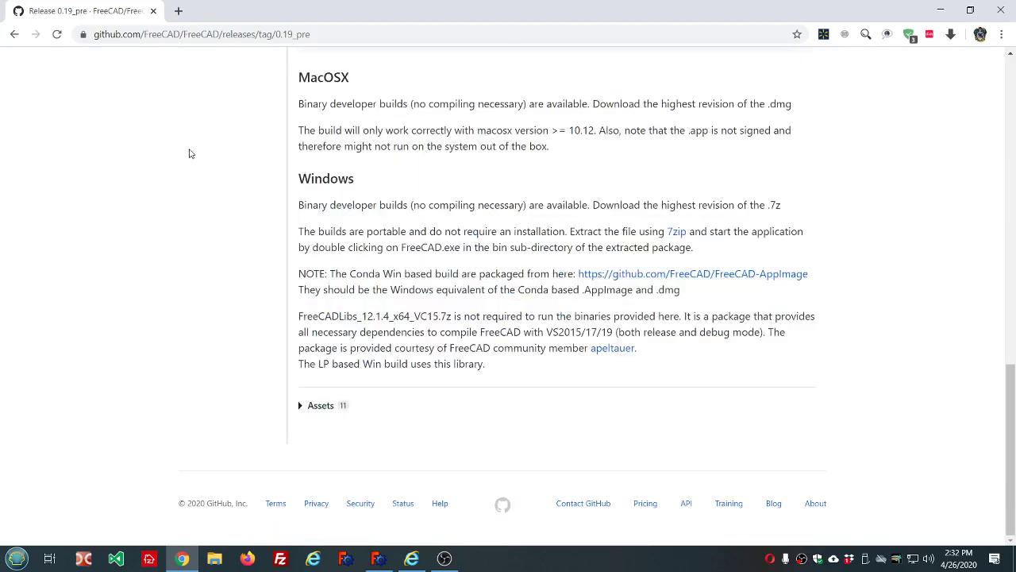
pyautogui.click(299, 406)
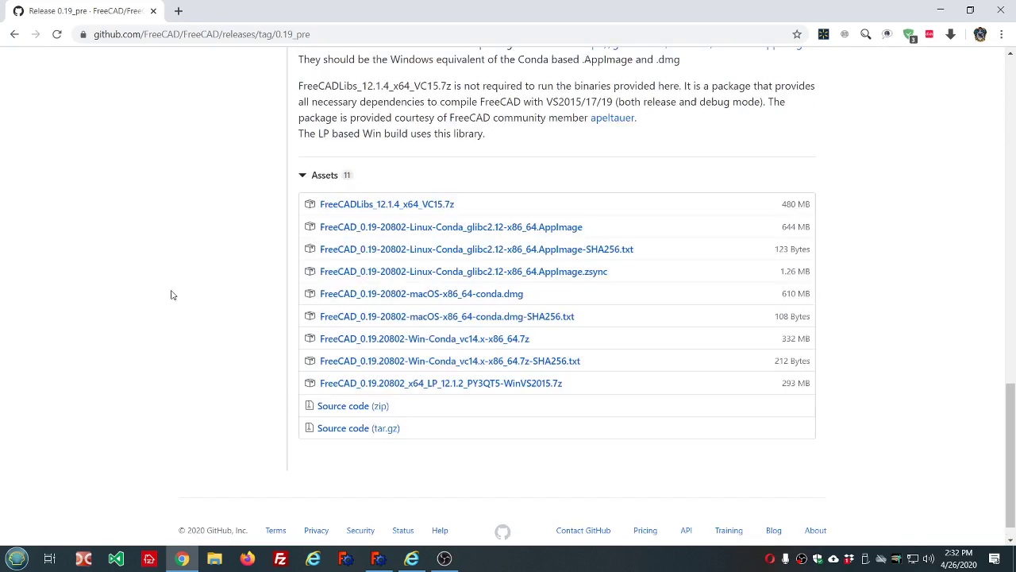
pyautogui.click(302, 175)
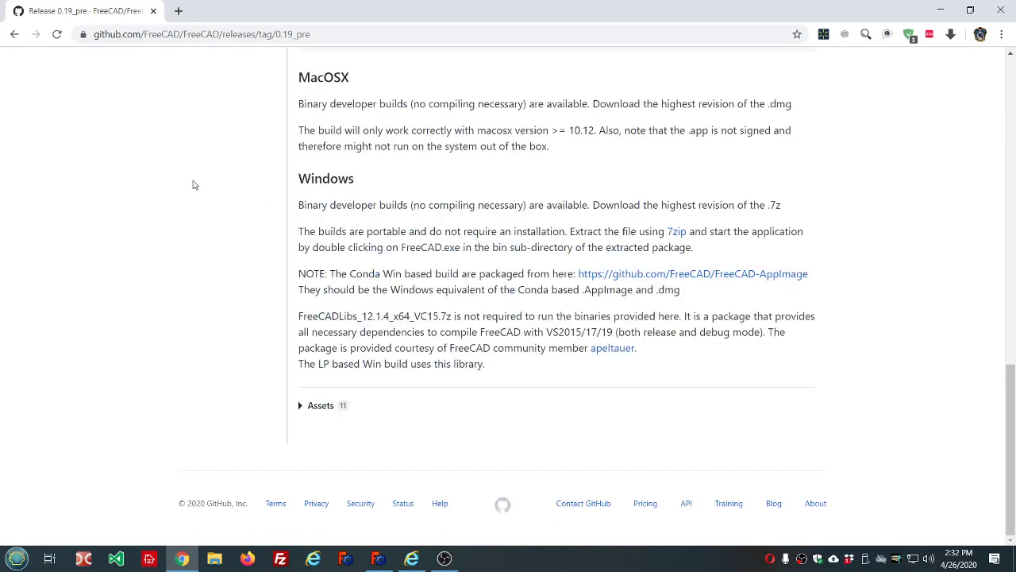
pyautogui.click(302, 405)
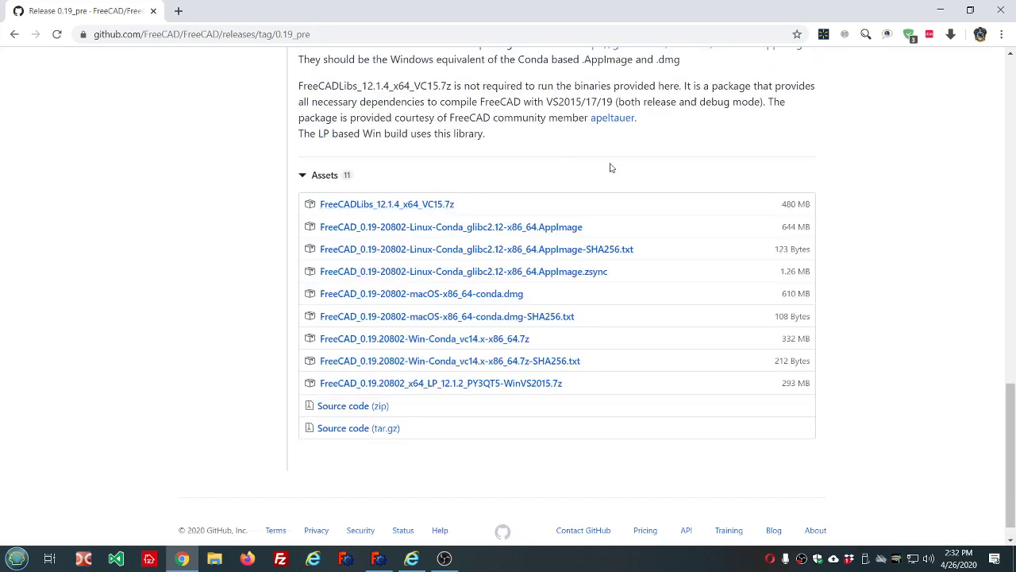
pyautogui.scroll(-1, 610, 167)
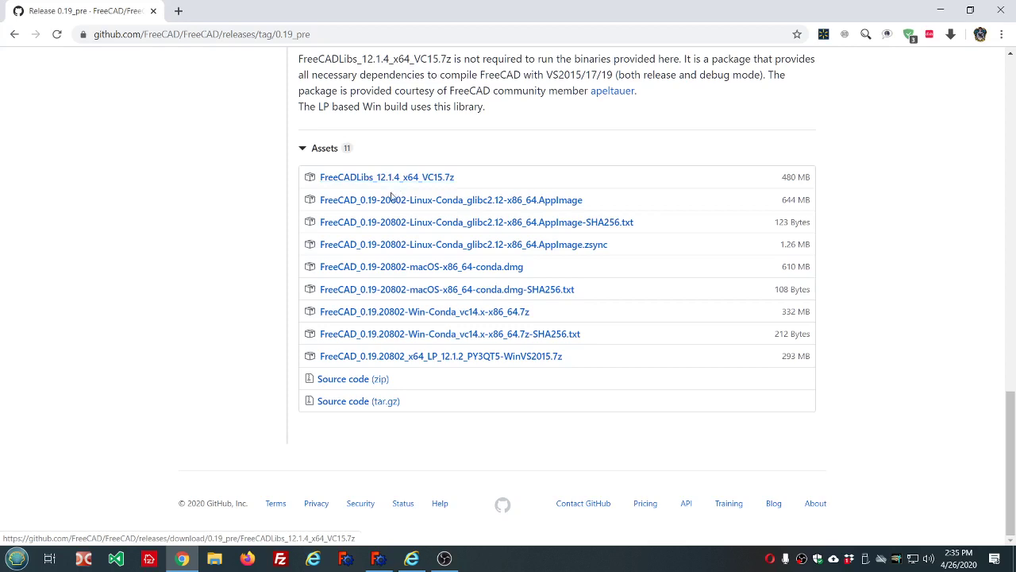
pyautogui.click(428, 181)
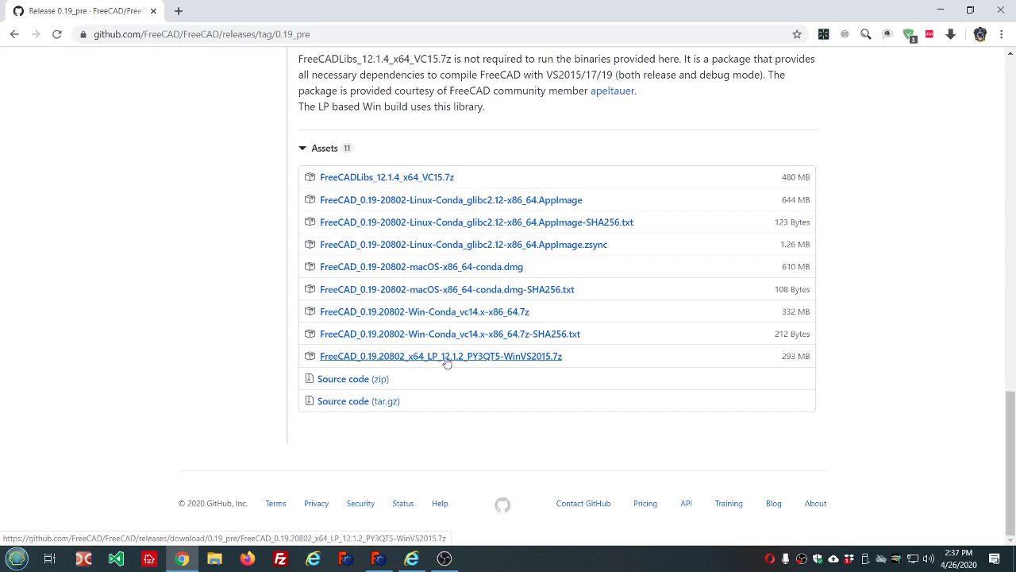
# Download FreeCAD_0.19.20802_x64_LP_12.1.2_PY3QT5-WinVS2015.7z from the 0.19_pre assets, then return to FreeCAD
pyautogui.click(447, 357)
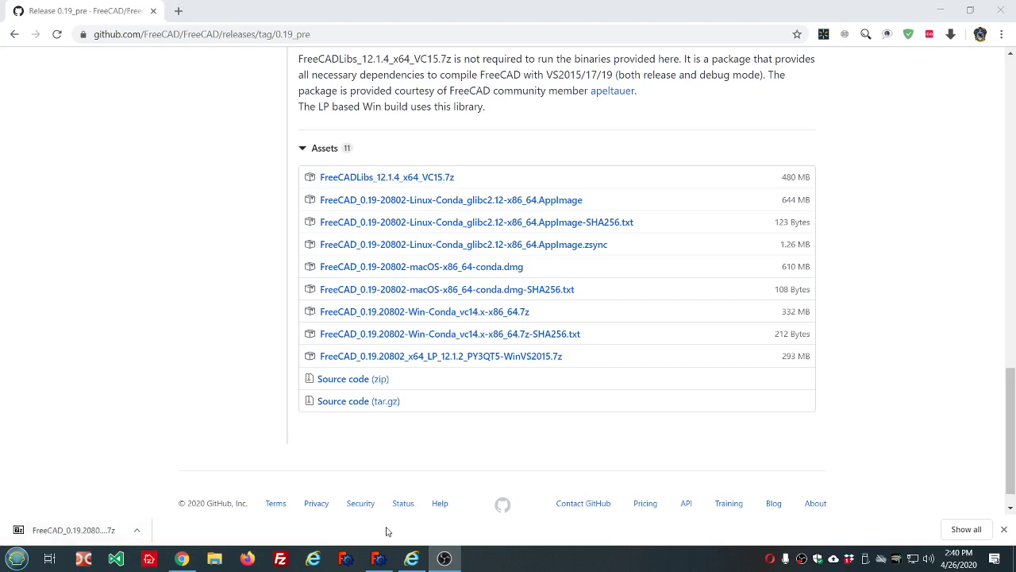
pyautogui.click(380, 558)
# Show the downloaded 293 MB FreeCAD 0.19.20802 7z in Downloads and open its 7-Zip context menu
pyautogui.click(138, 532)
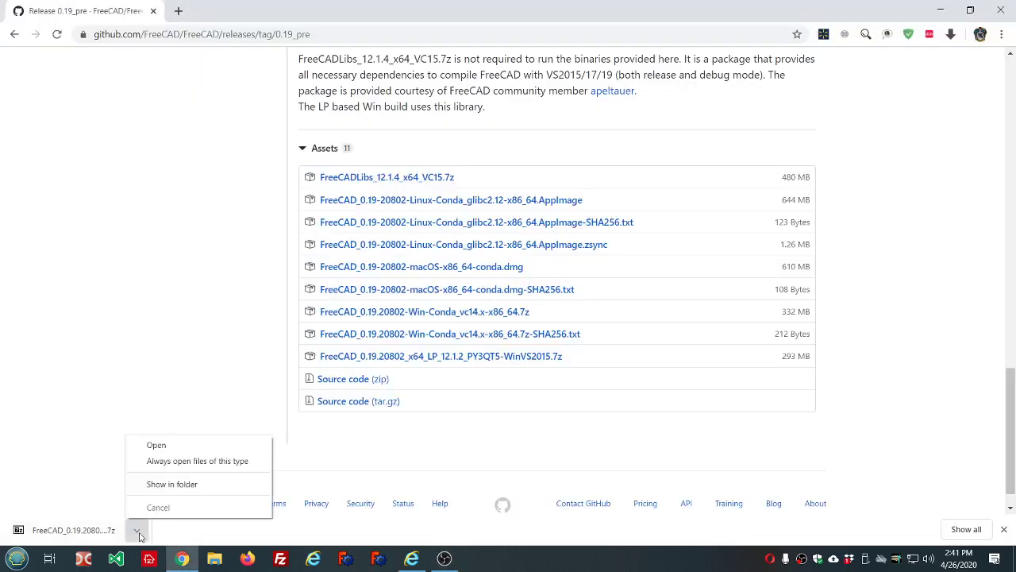
pyautogui.click(179, 484)
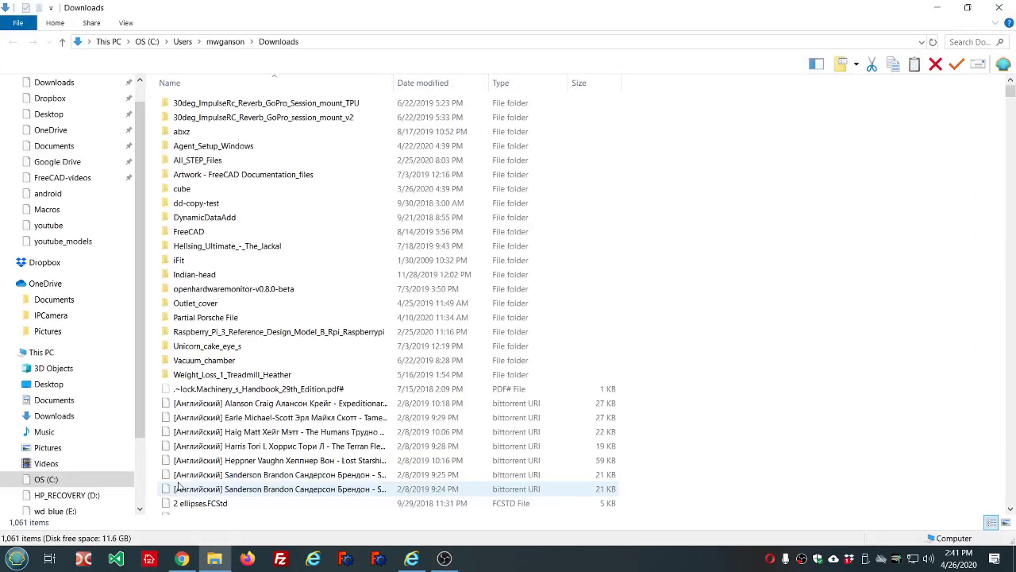
pyautogui.scroll(-5, 316, 314)
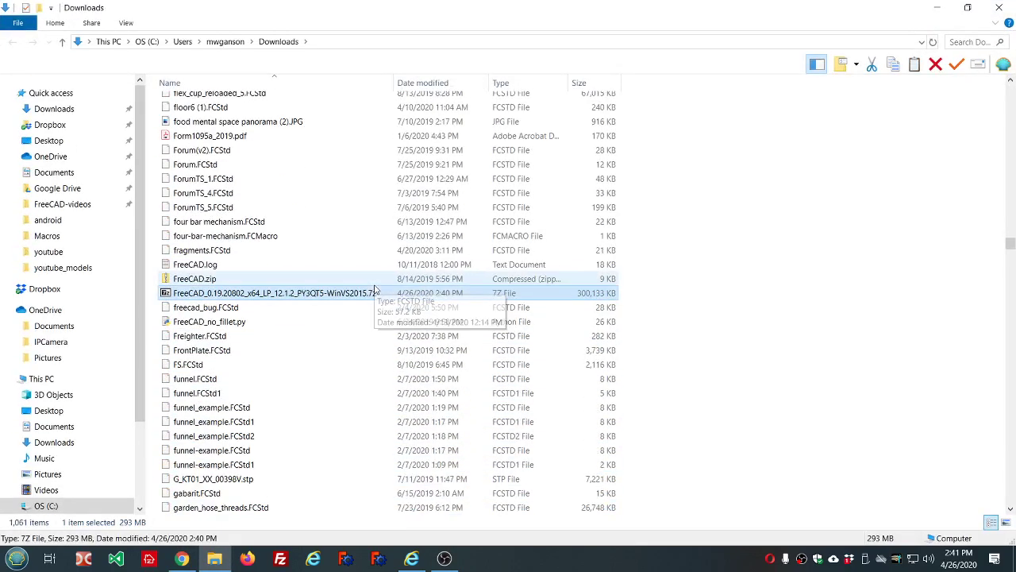
pyautogui.rightClick(291, 295)
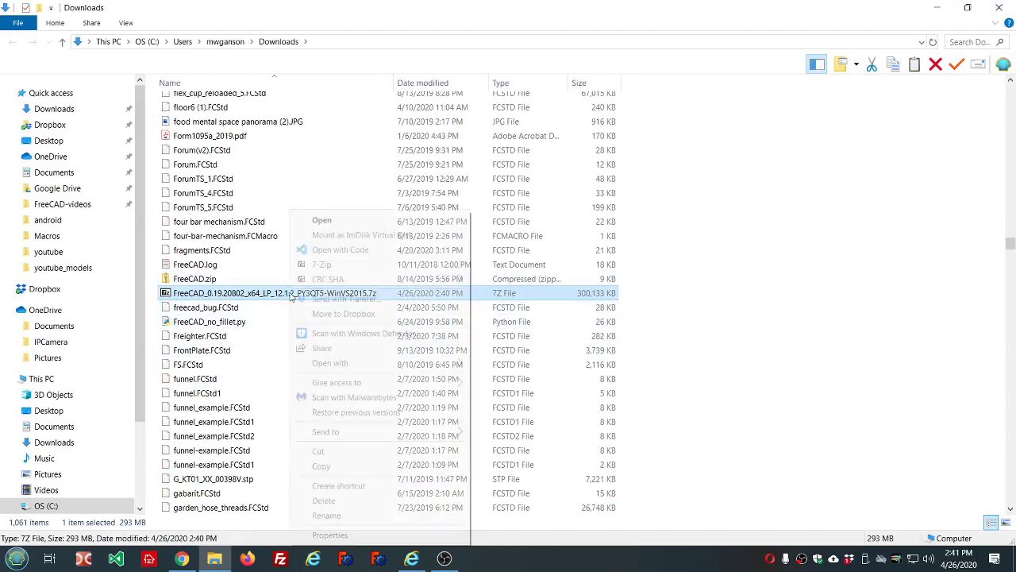
pyautogui.moveTo(326, 264)
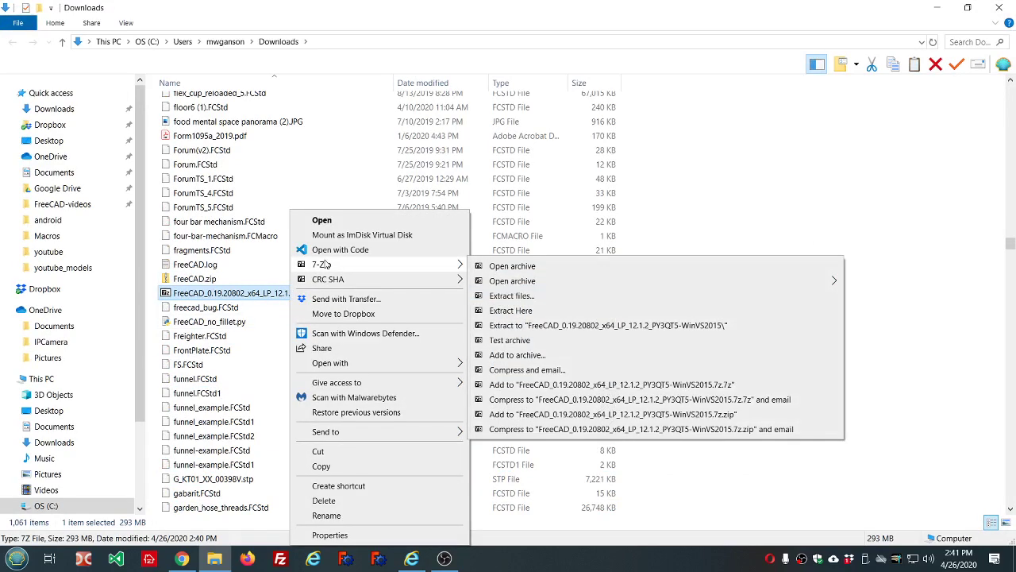
# Extract the FreeCAD archive with 7-Zip to E:\ and watch the extraction progress
pyautogui.click(508, 296)
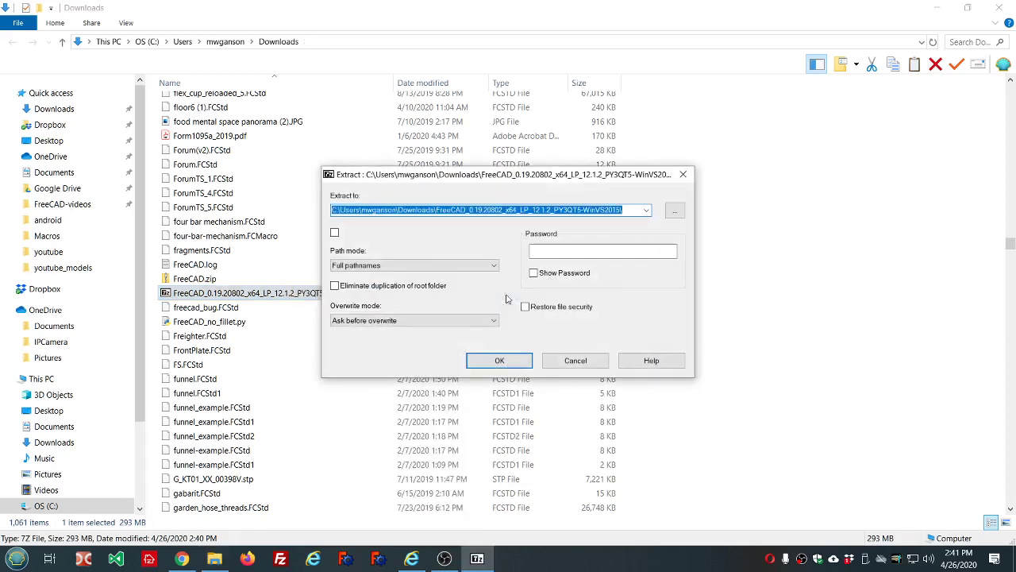
pyautogui.write('c:\\')
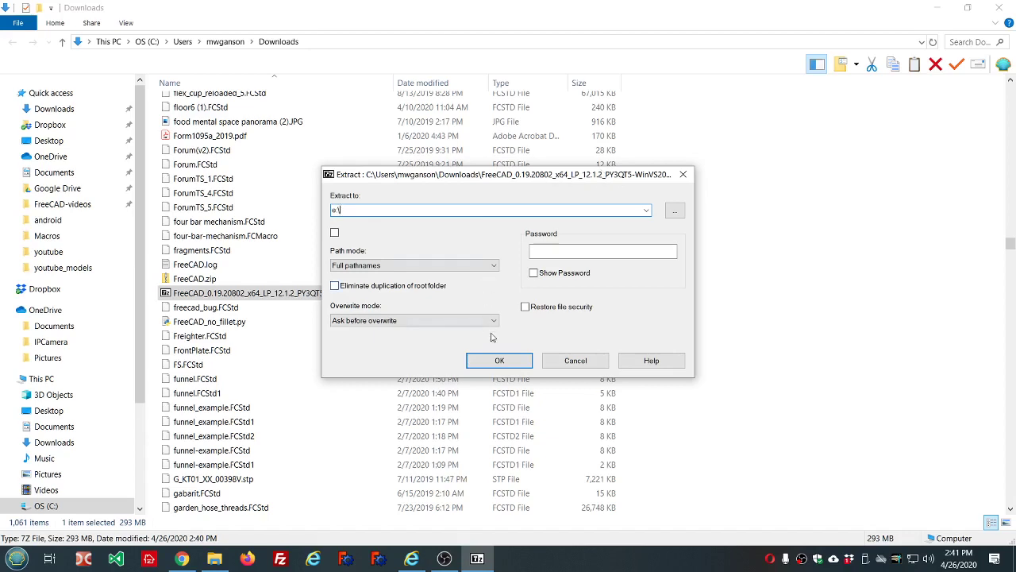
pyautogui.click(499, 361)
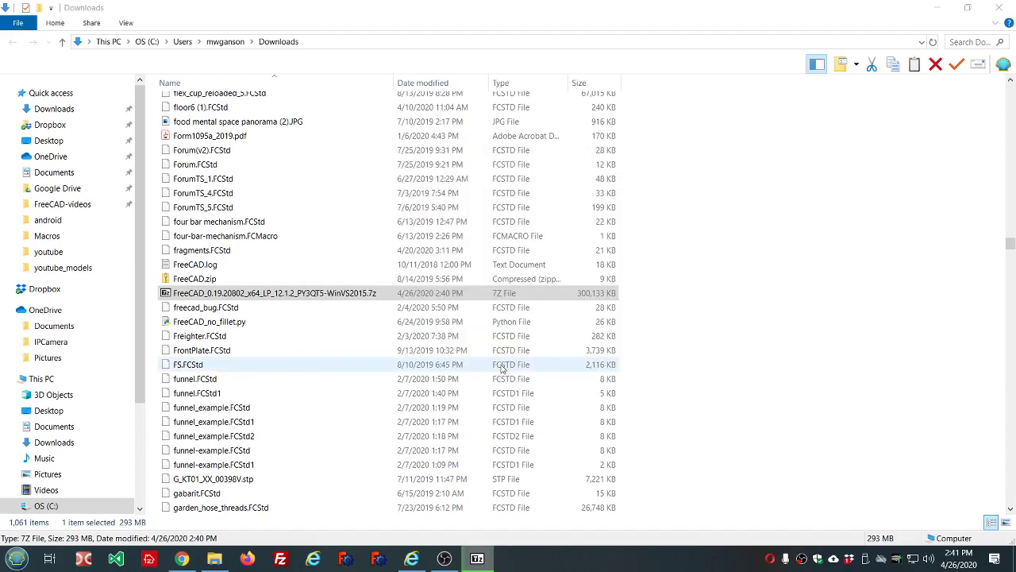
pyautogui.moveTo(477, 561)
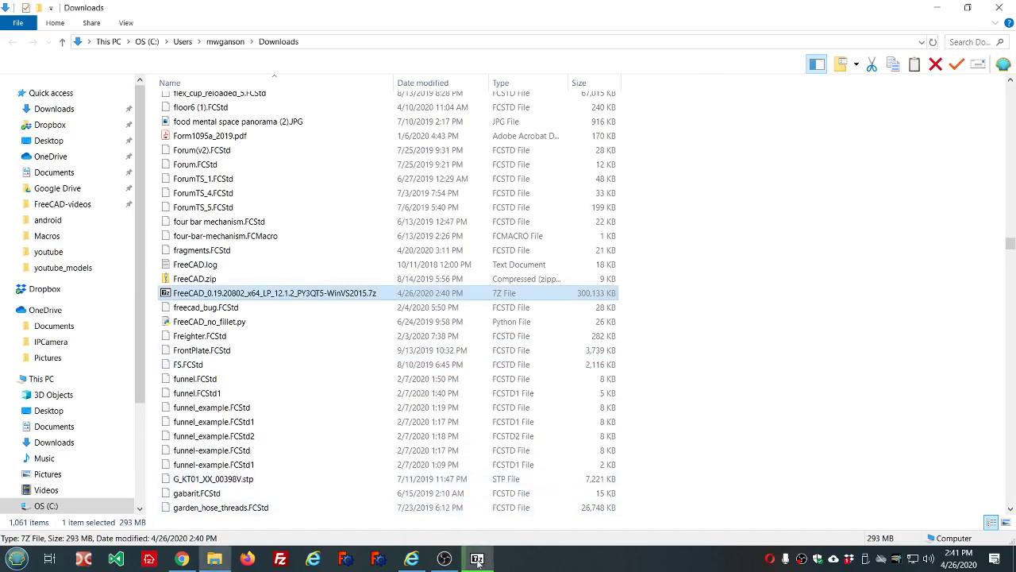
pyautogui.click(477, 561)
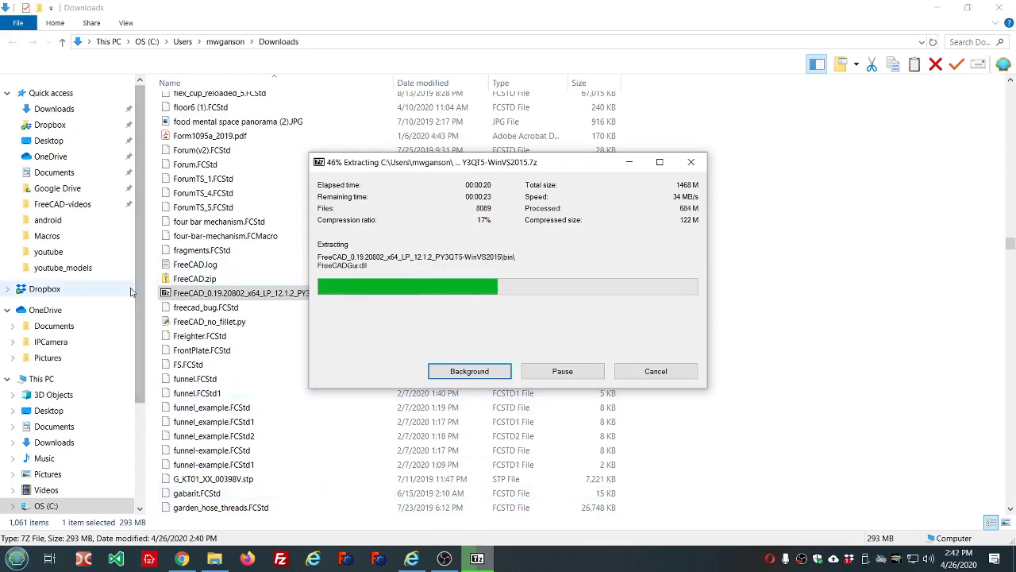
pyautogui.scroll(-1, 99, 397)
# On wd_blue (E:), permanently delete FreeCAD_0.19.20477 with Shift+Delete, keeping the new 20802 folder
pyautogui.click(56, 495)
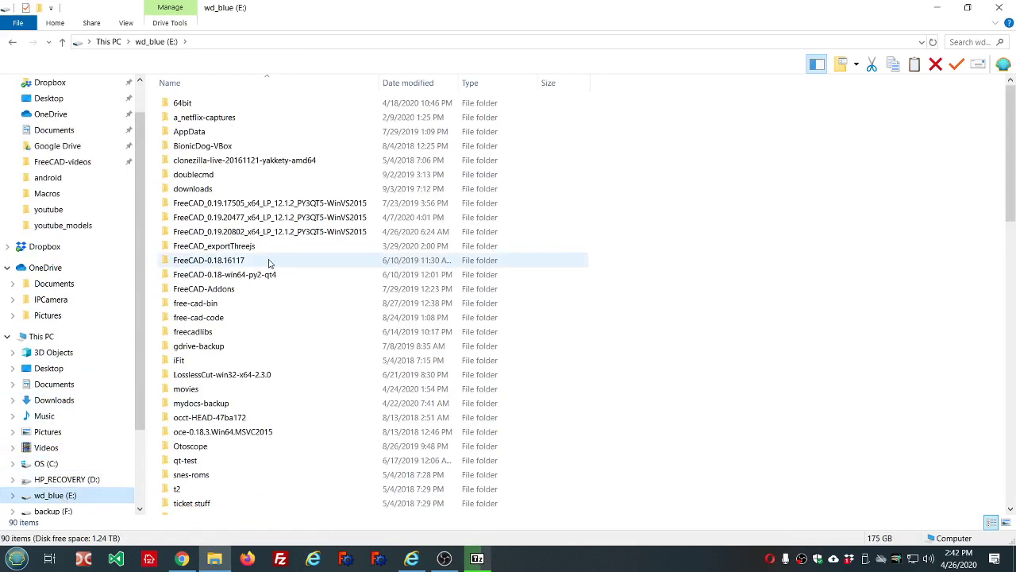
pyautogui.click(271, 218)
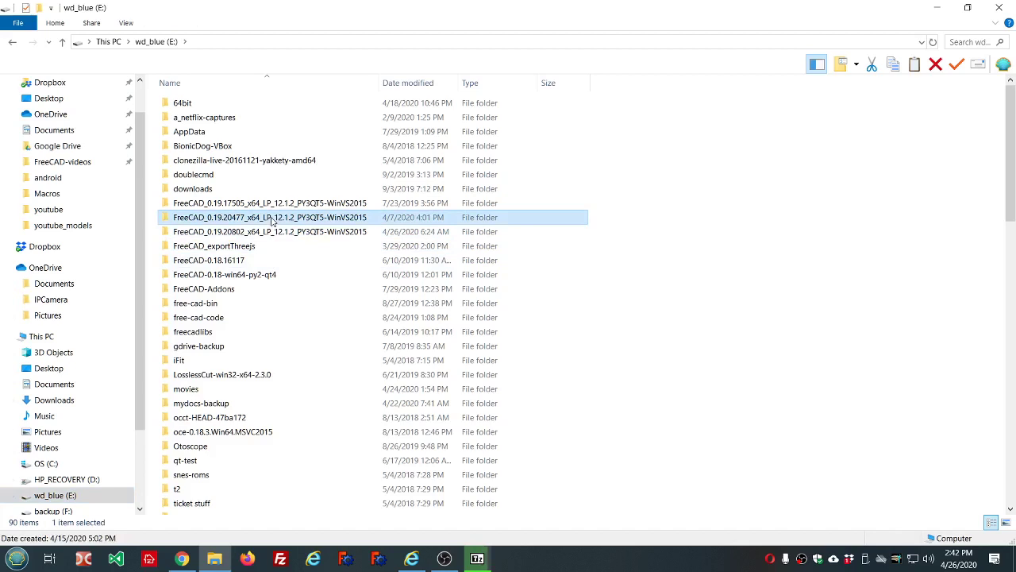
pyautogui.hotkey('shift', 'Delete')
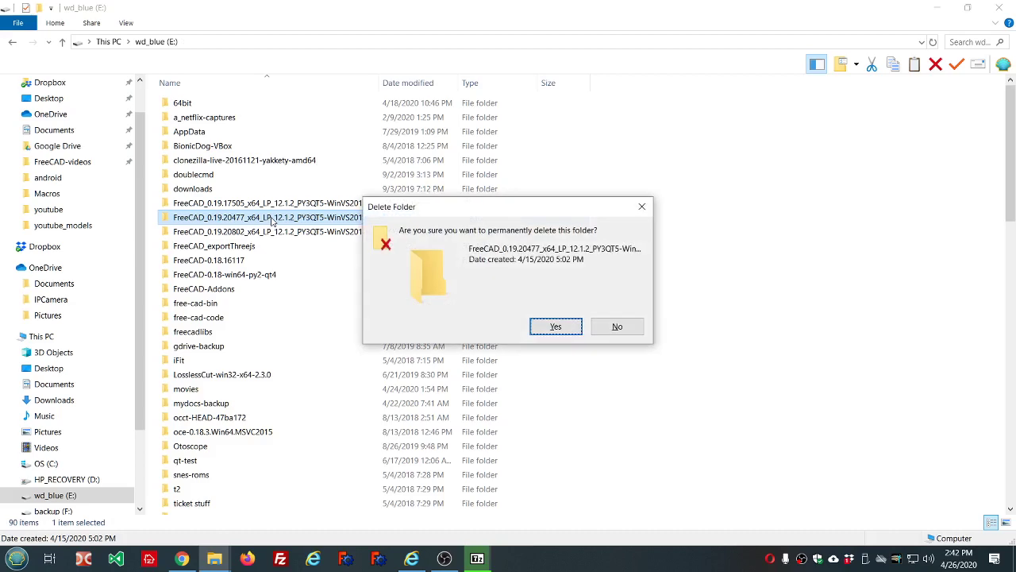
pyautogui.click(567, 329)
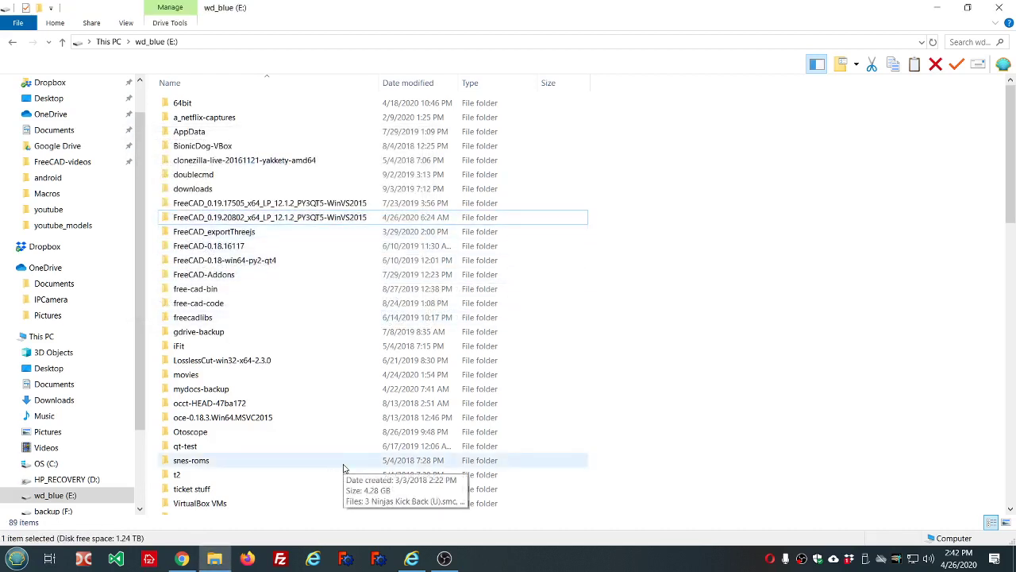
pyautogui.click(291, 218)
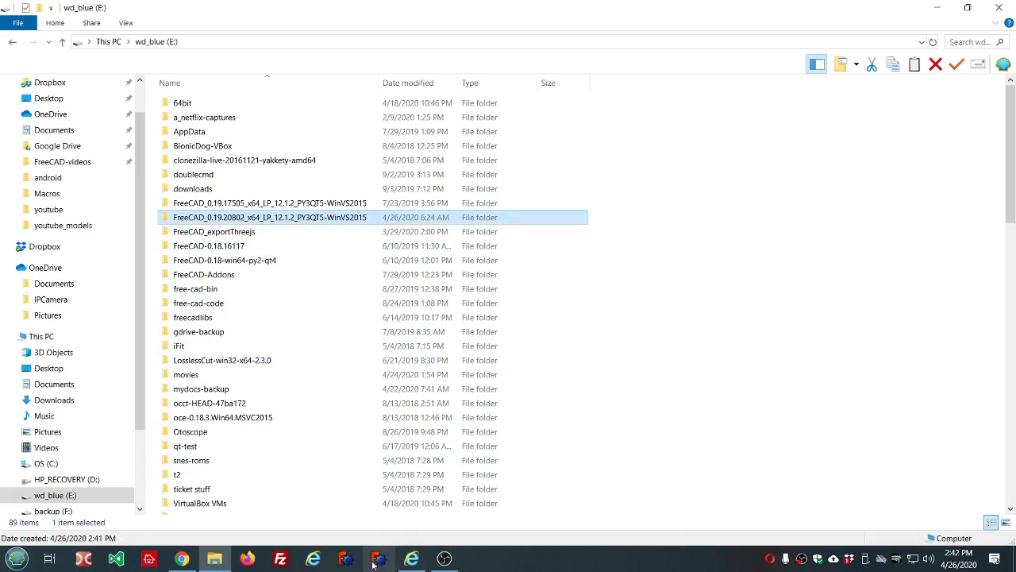
pyautogui.click(895, 395)
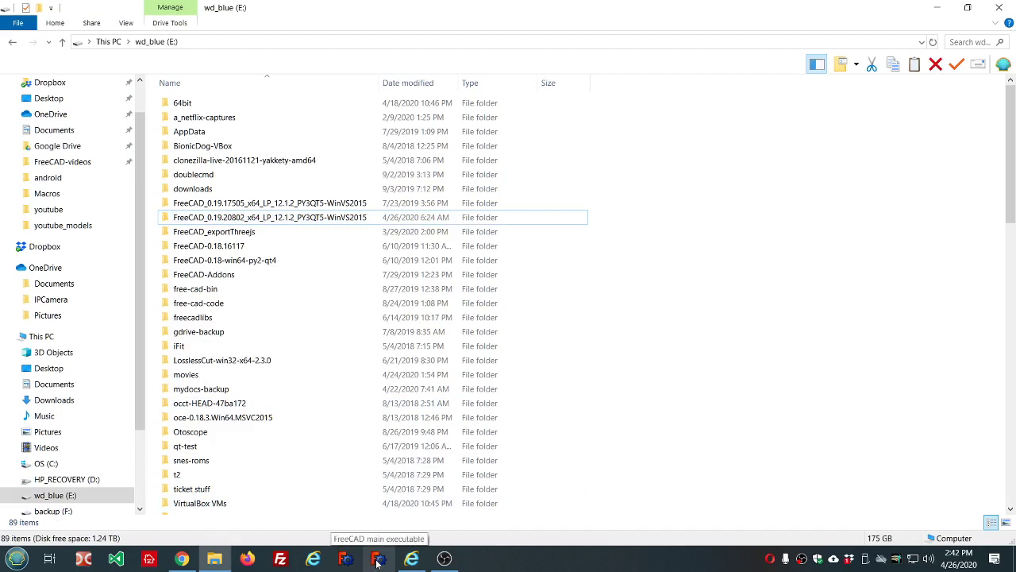
# Launch the taskbar FreeCAD shortcut and browse to the missing exe's E:\FreeCAD_0.19.20802...\bin folder
pyautogui.click(378, 560)
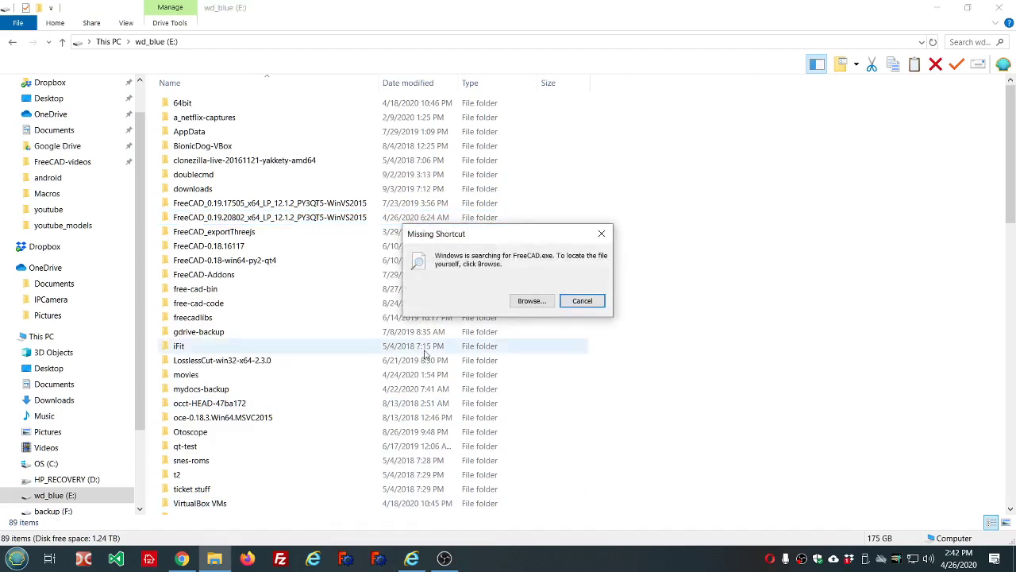
pyautogui.click(530, 302)
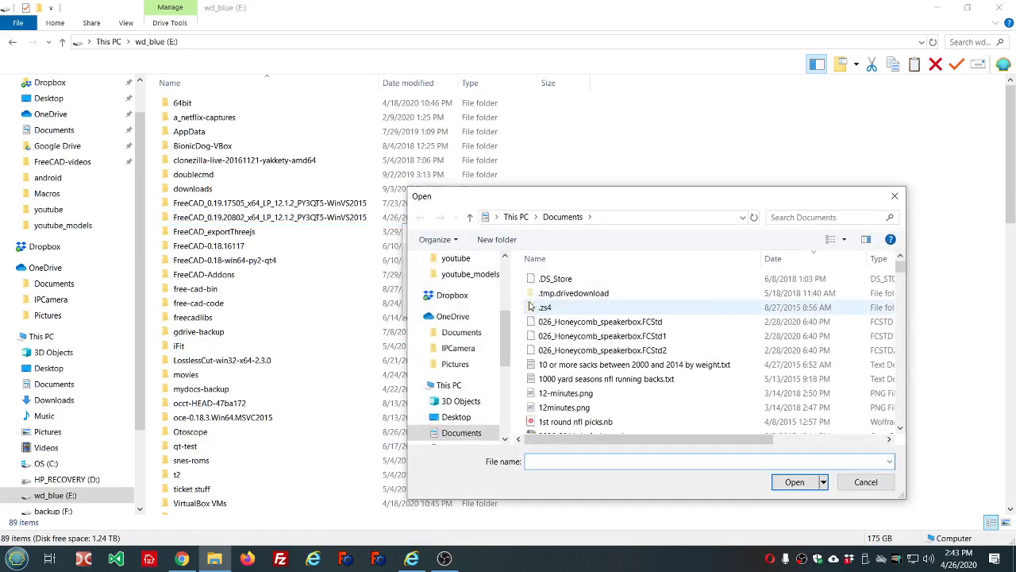
pyautogui.scroll(-3, 464, 382)
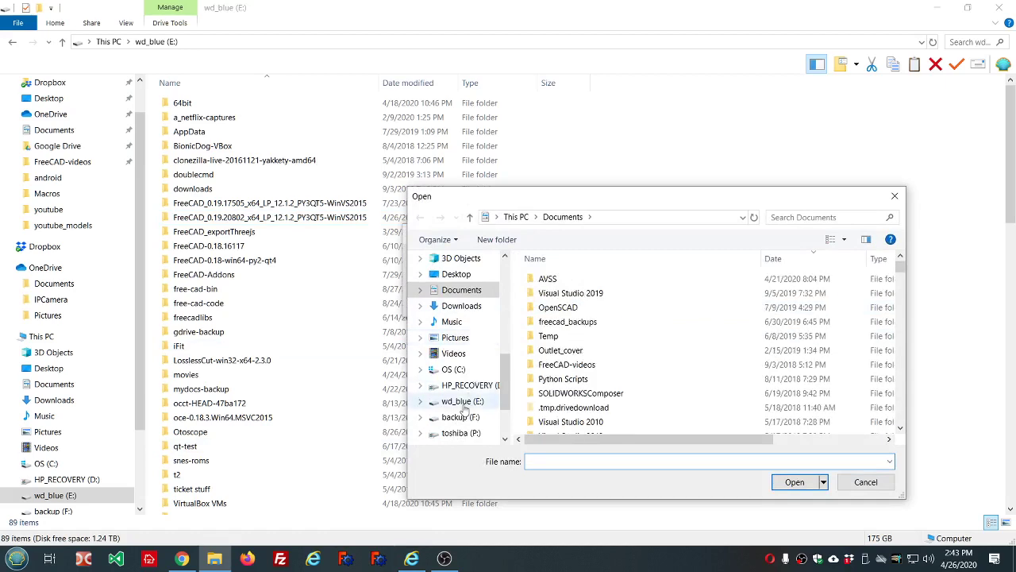
pyautogui.click(463, 401)
pyautogui.scroll(-2, 628, 359)
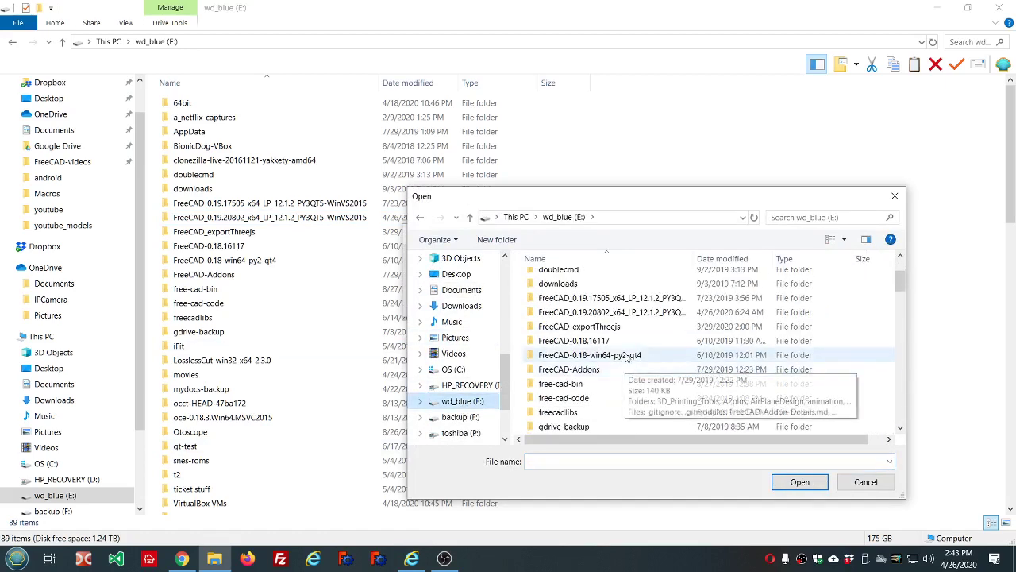
pyautogui.doubleClick(623, 312)
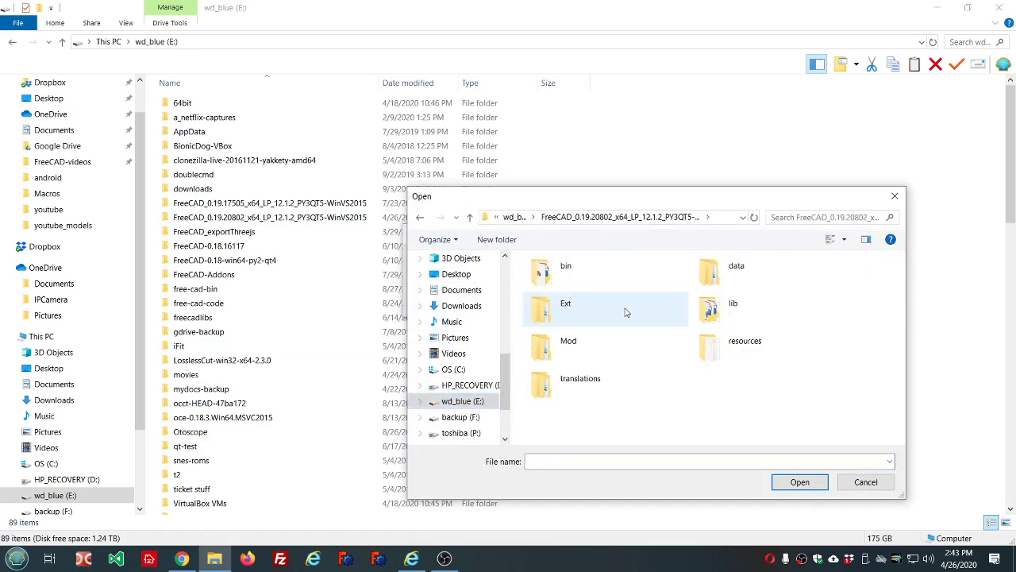
pyautogui.doubleClick(565, 270)
# Switch the picker to Details view, then select and open FreeCAD.exe
pyautogui.scroll(-10, 701, 310)
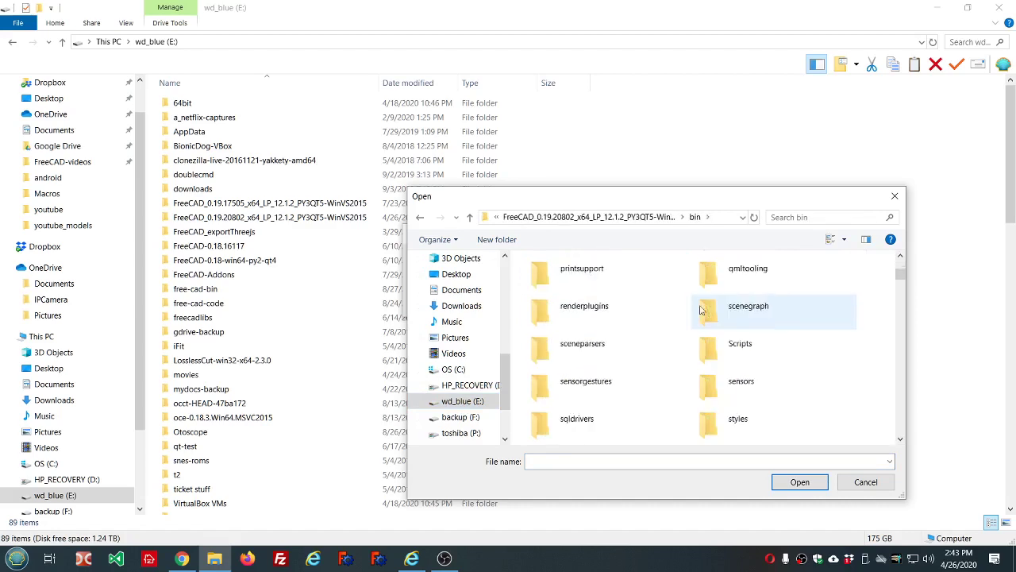
pyautogui.scroll(-5, 701, 310)
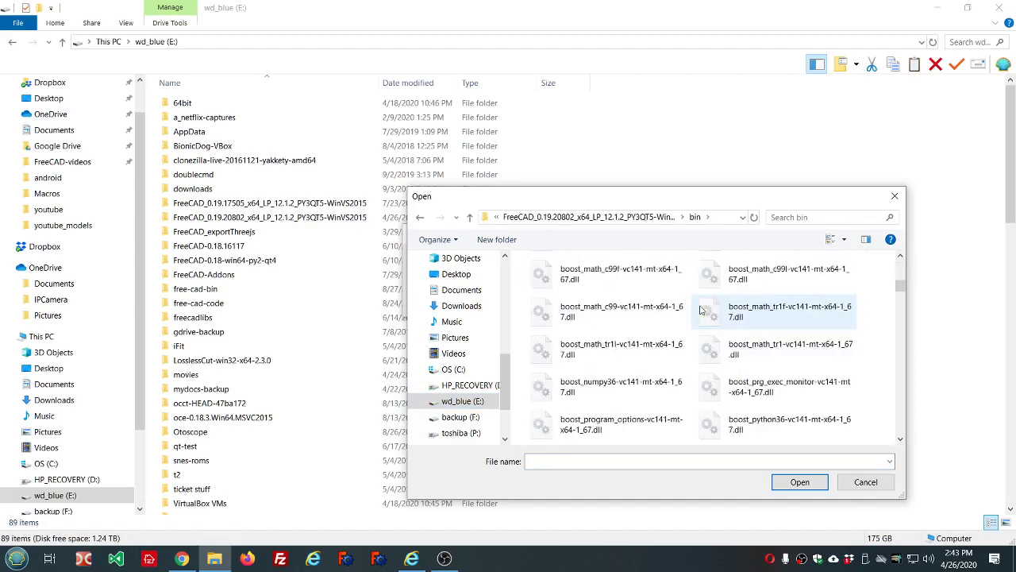
pyautogui.click(845, 240)
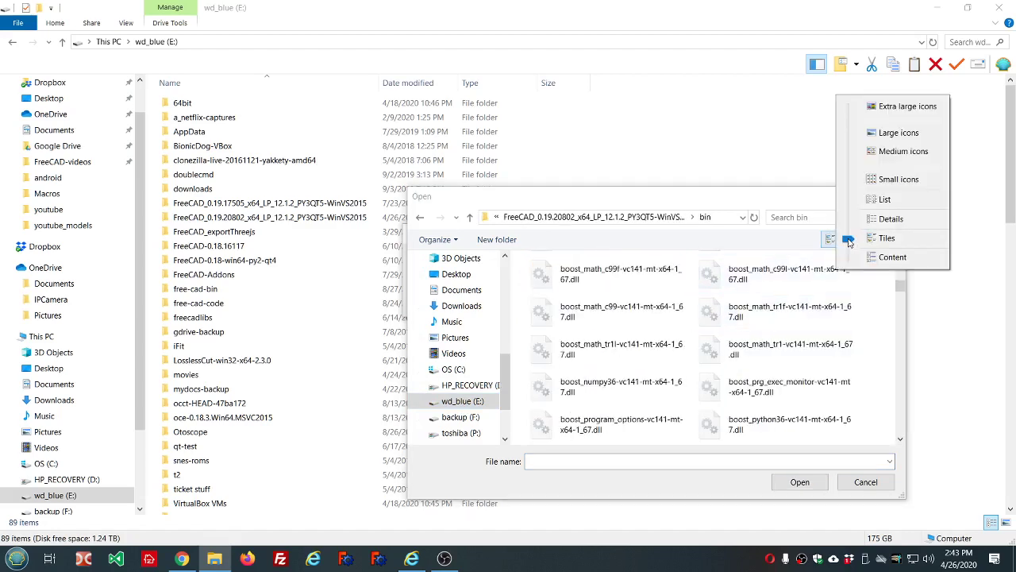
pyautogui.click(888, 219)
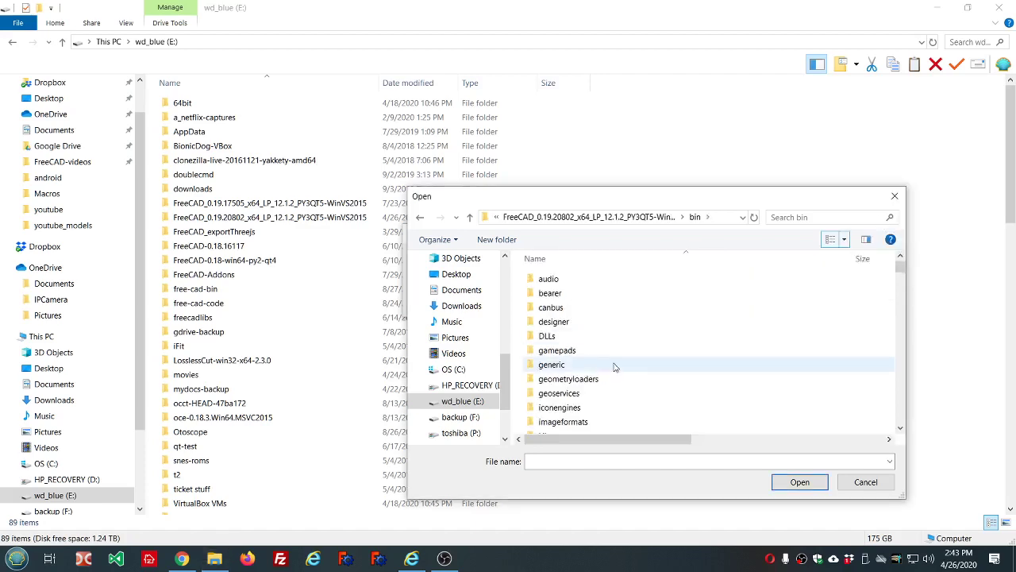
pyautogui.scroll(-20, 660, 326)
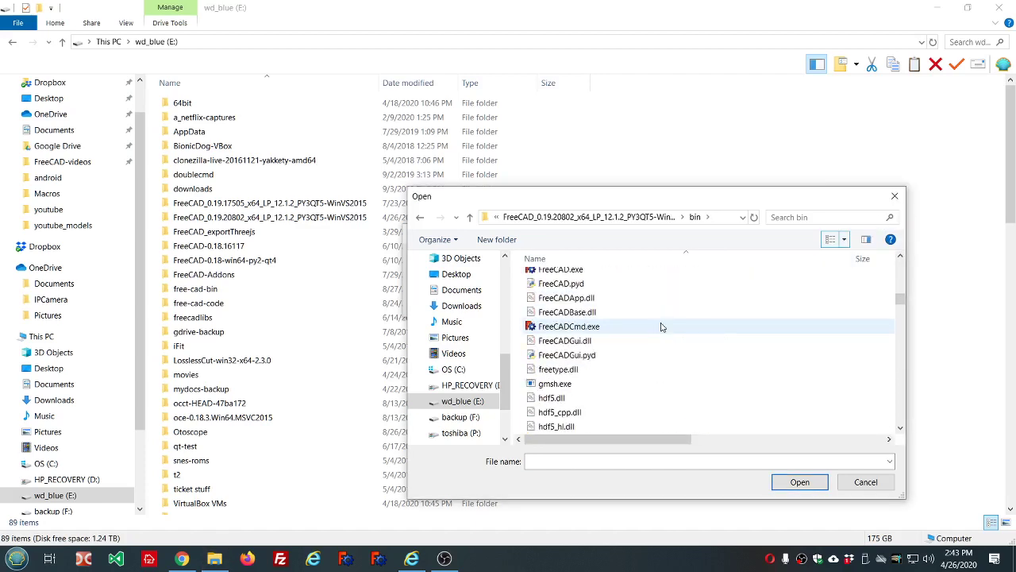
pyautogui.scroll(1, 662, 327)
pyautogui.click(578, 304)
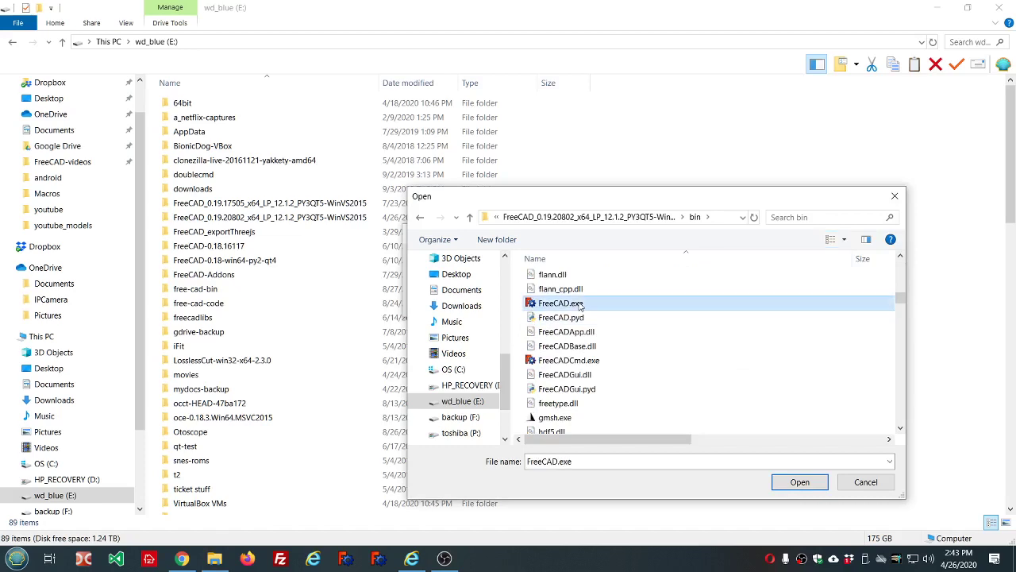
pyautogui.click(800, 482)
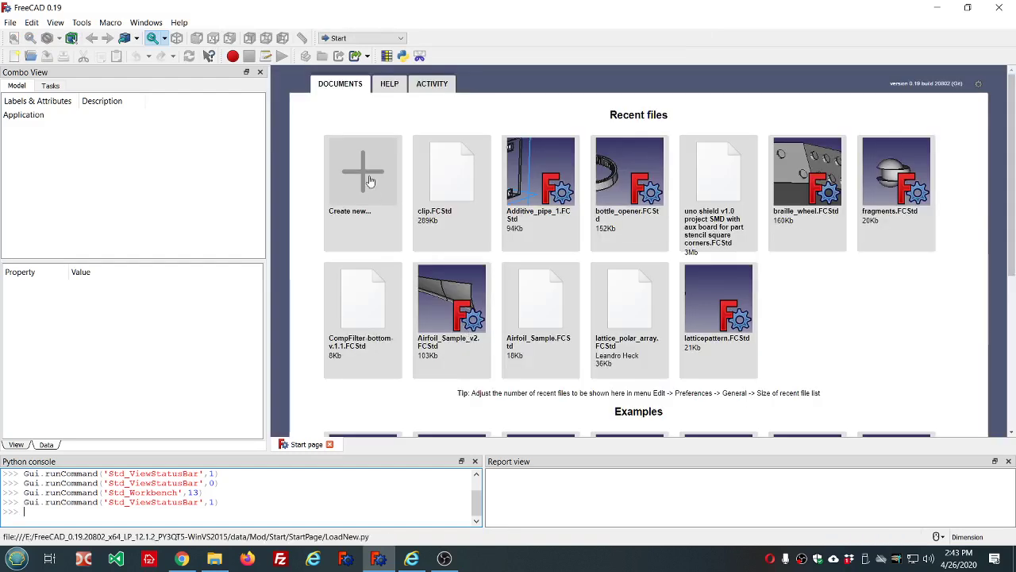
# Confirm in Help > About that FreeCAD is 0.19 revision 20802 (2020/04/25), then close FreeCAD
pyautogui.click(179, 24)
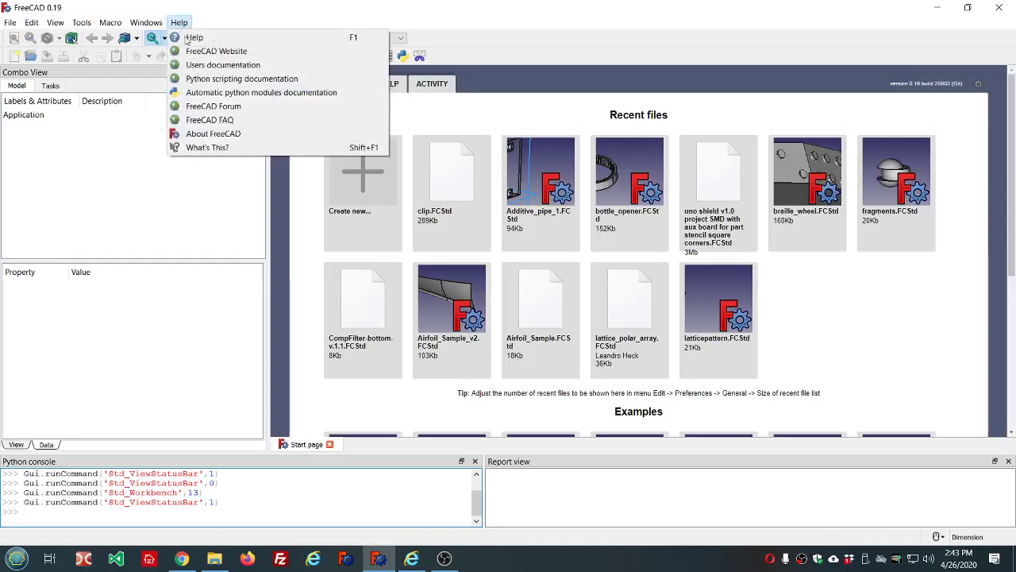
pyautogui.click(222, 135)
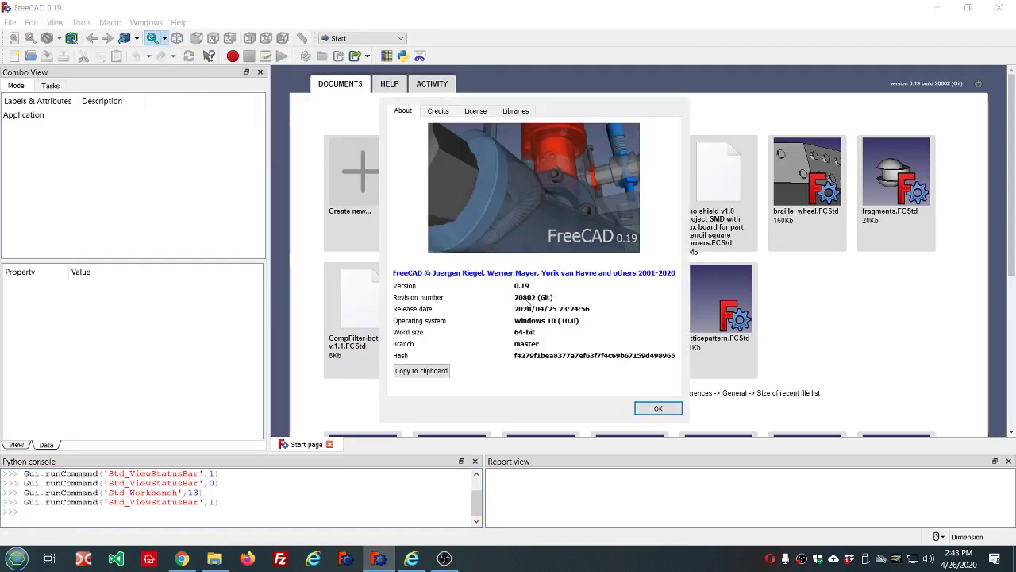
pyautogui.click(658, 409)
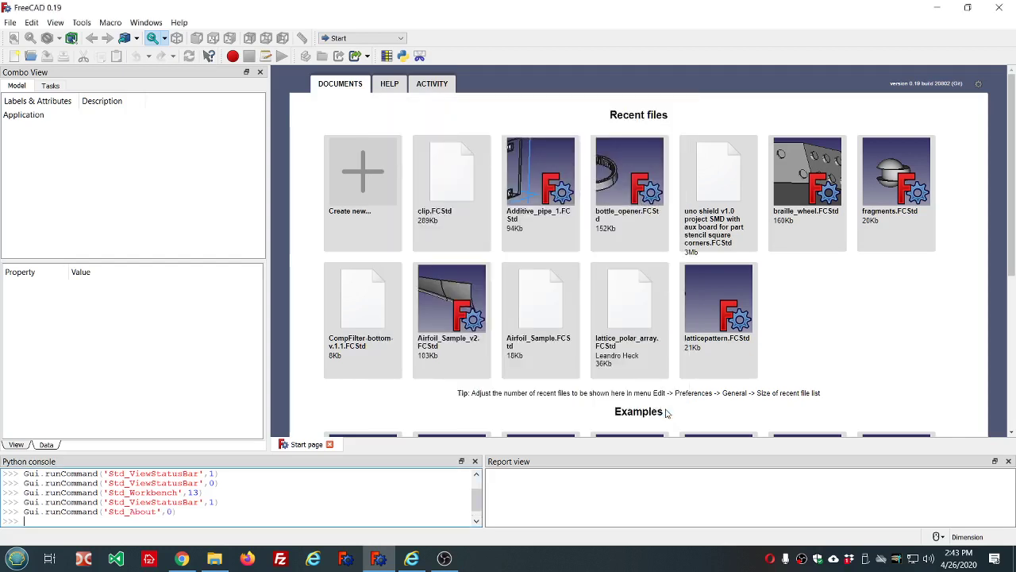
pyautogui.click(1002, 9)
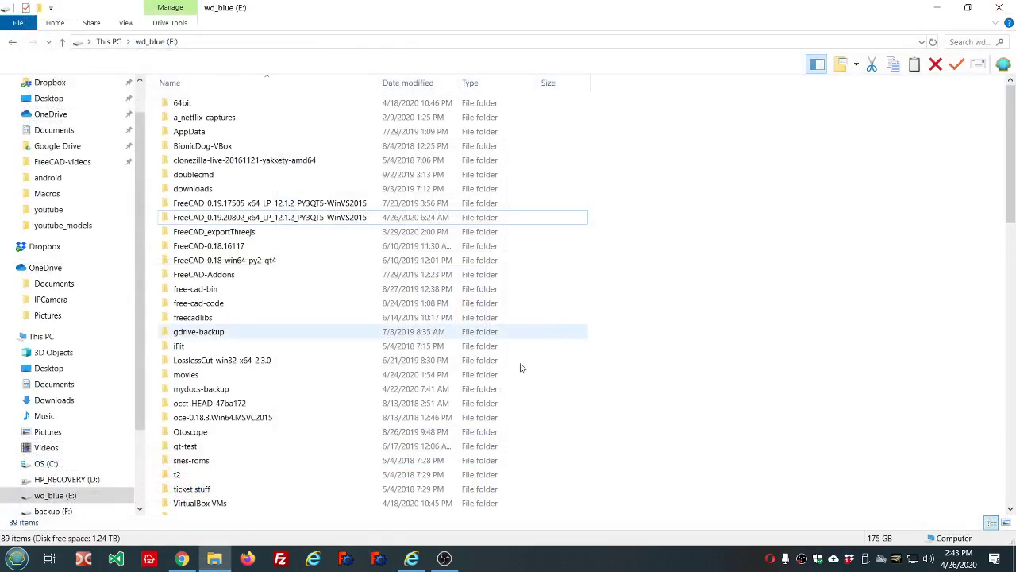
# Review the pinned FreeCAD taskbar shortcut's jump list, dismiss it, and bring up the Start menu
pyautogui.rightClick(380, 559)
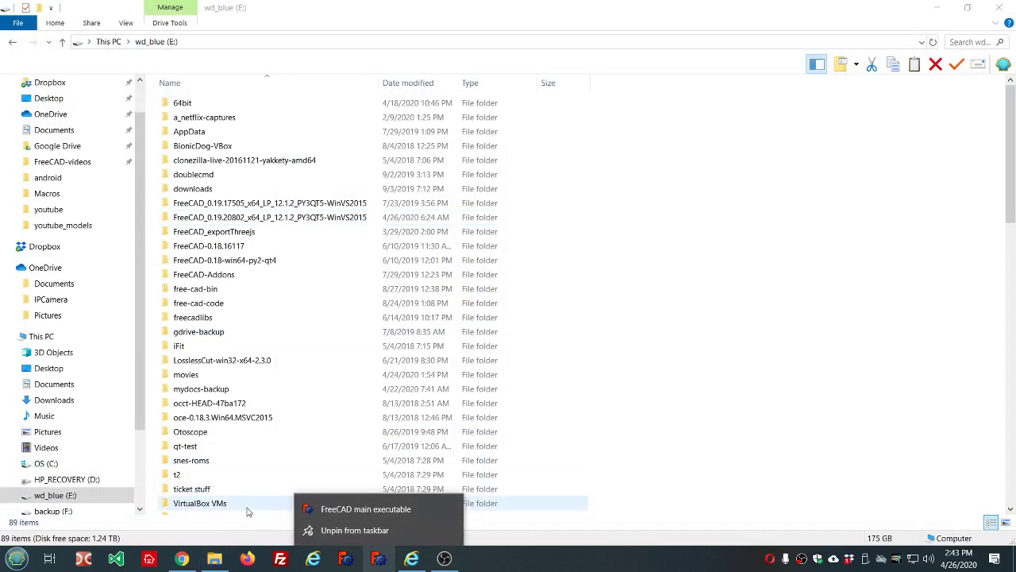
pyautogui.click(786, 442)
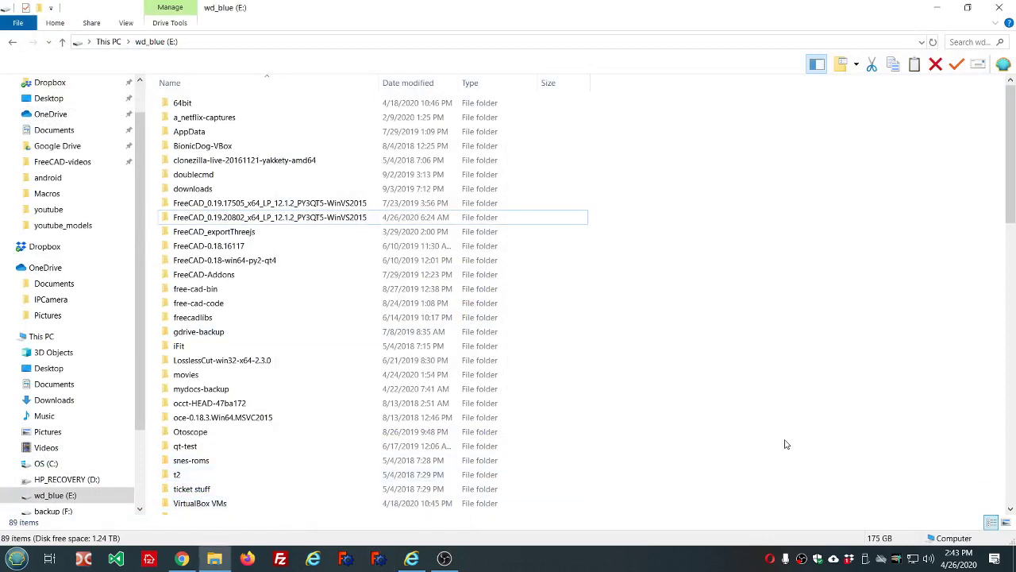
pyautogui.click(16, 560)
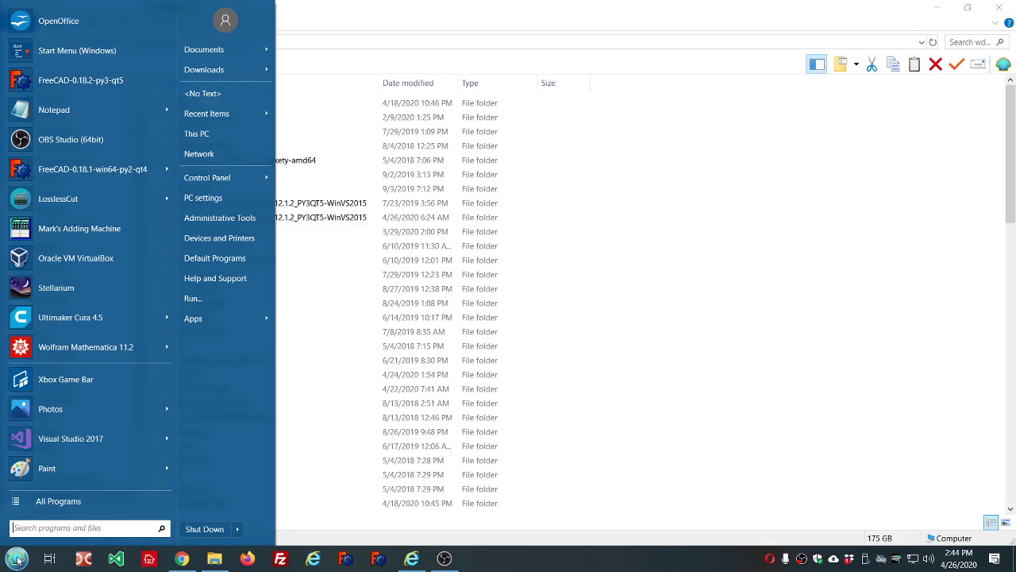
# Browse into the extracted FreeCAD 0.19.20802 build's bin folder on drive E:
pyautogui.click(747, 450)
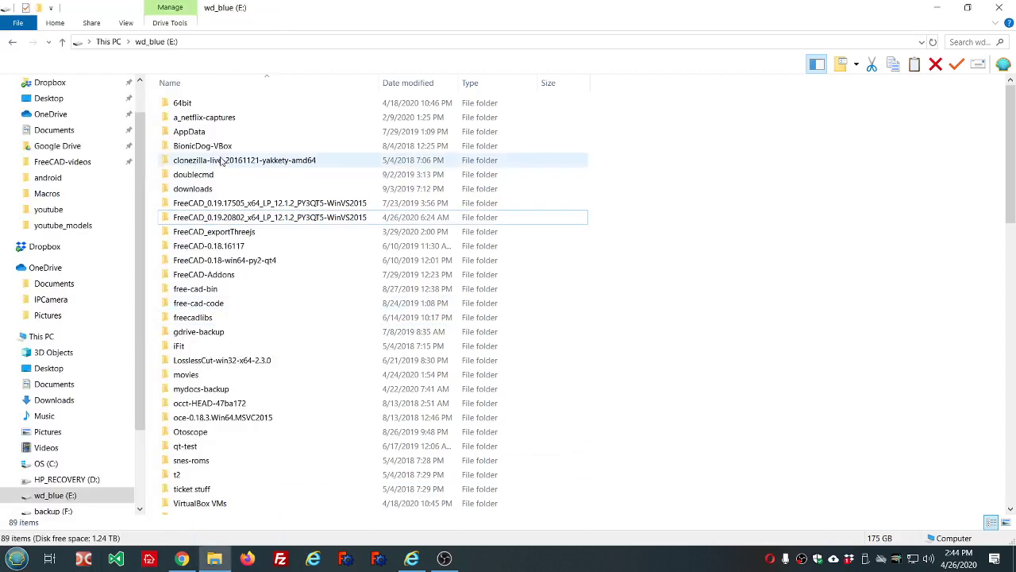
pyautogui.doubleClick(238, 217)
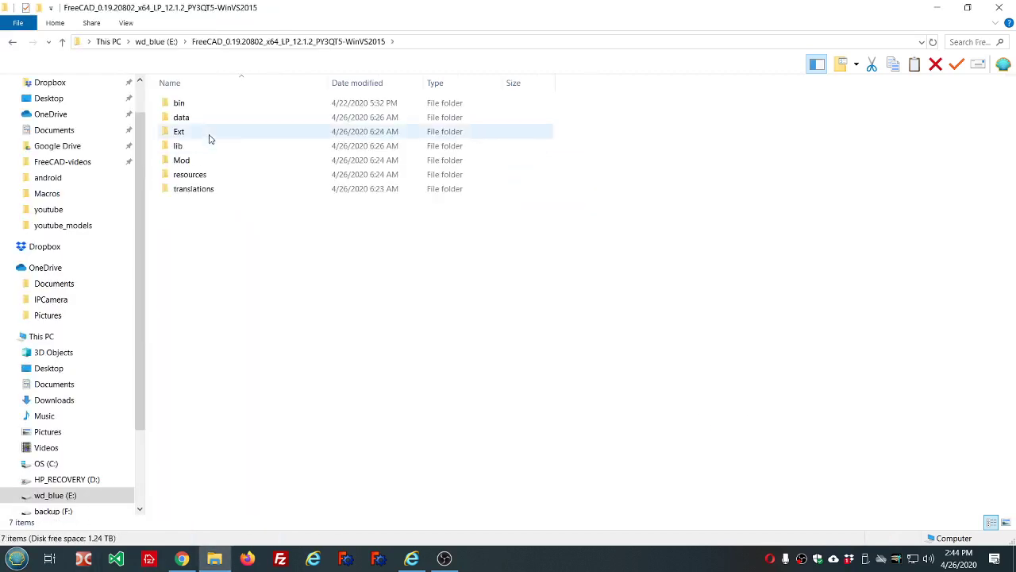
pyautogui.doubleClick(190, 102)
pyautogui.scroll(-8, 251, 172)
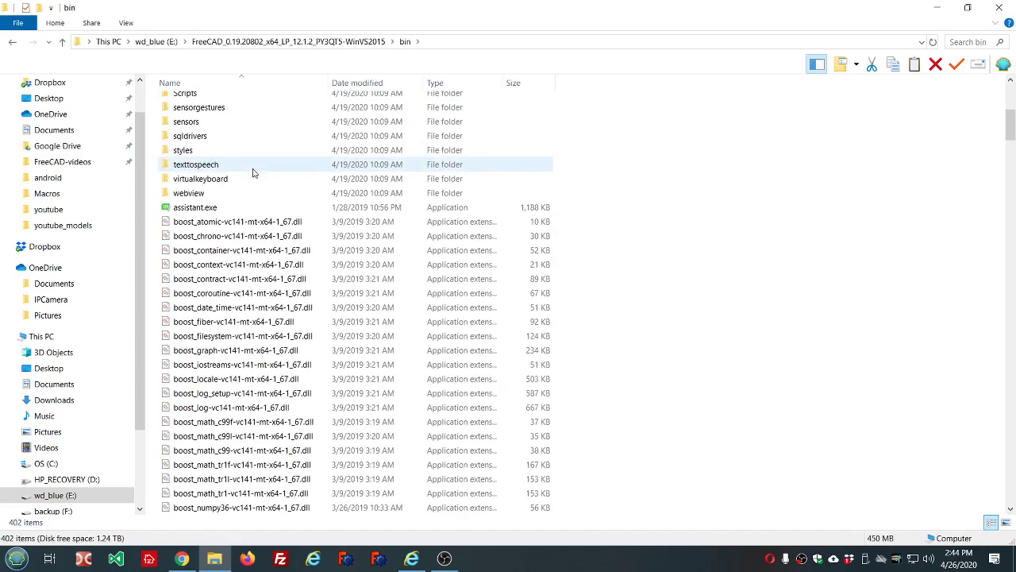
pyautogui.scroll(-20, 253, 173)
pyautogui.scroll(8, 253, 172)
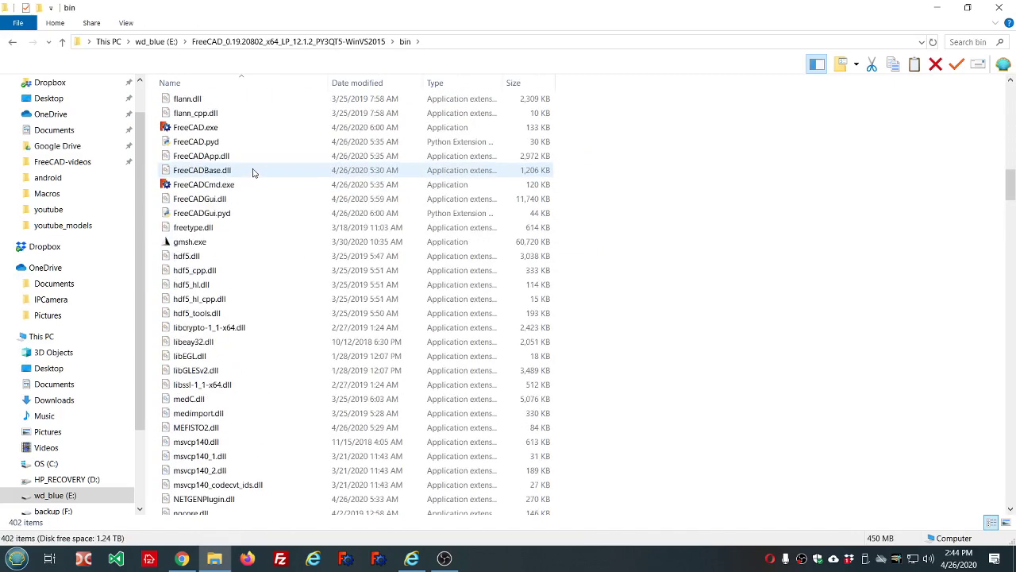
# Pin FreeCAD.exe to the taskbar, then return to the FreeCAD release page in Chrome
pyautogui.rightClick(216, 129)
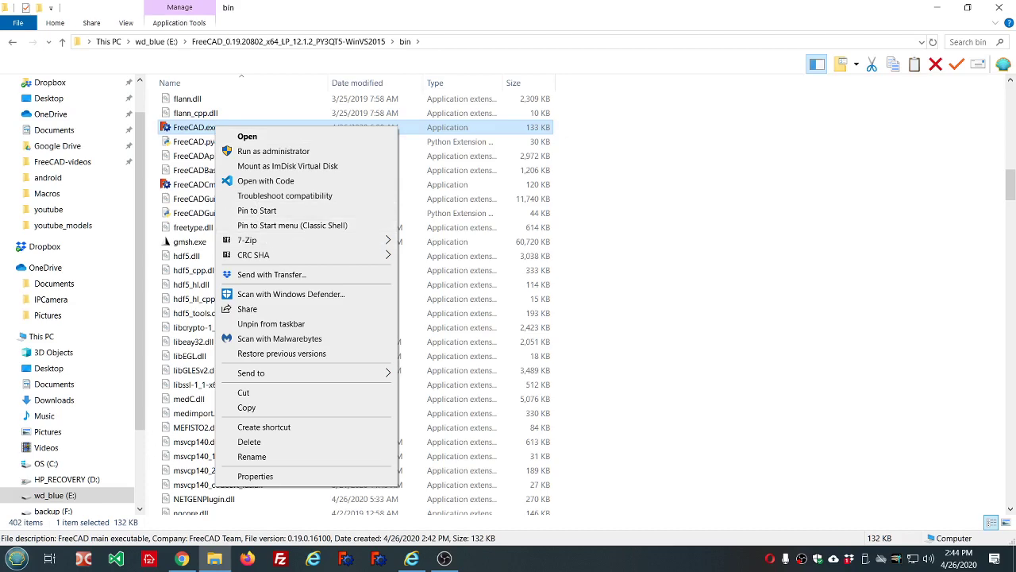
pyautogui.click(11, 560)
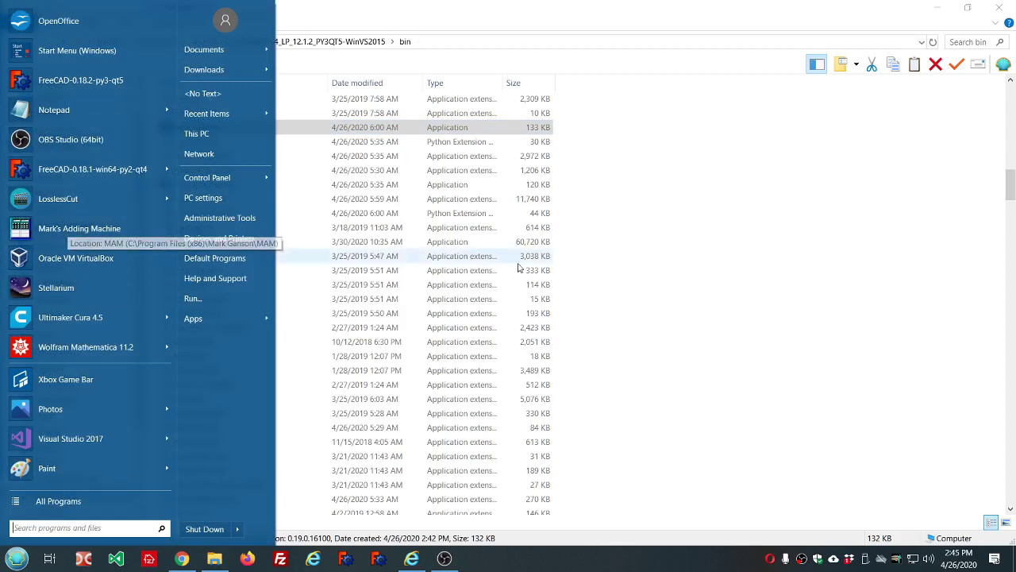
pyautogui.click(695, 294)
pyautogui.click(695, 294)
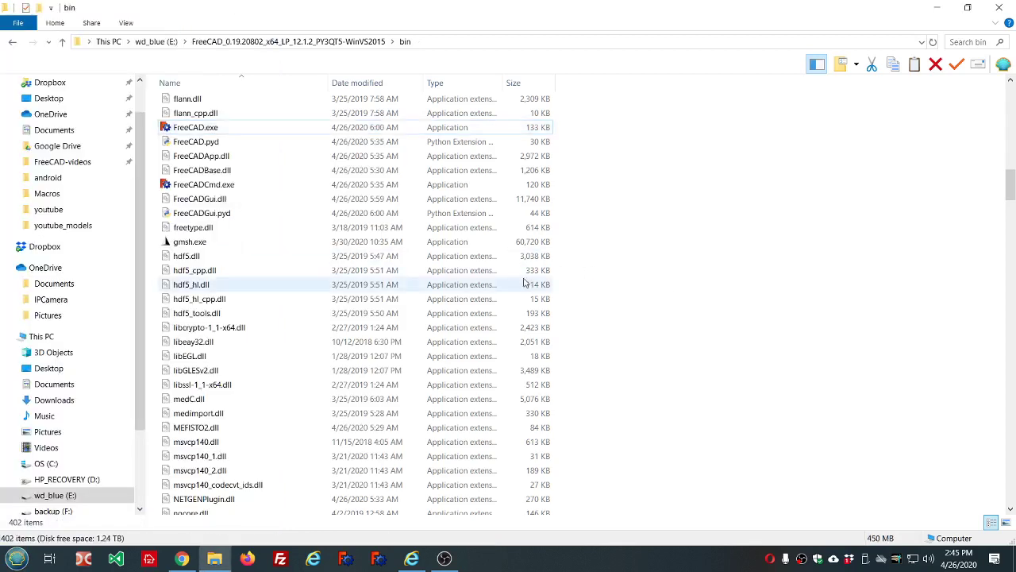
pyautogui.moveTo(193, 129); pyautogui.dragTo(288, 119)
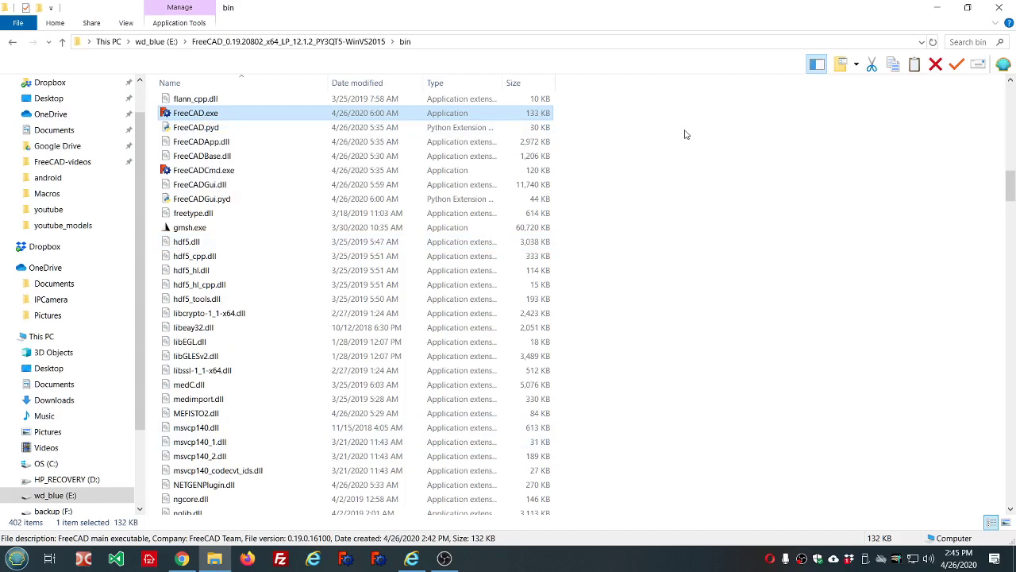
pyautogui.click(182, 558)
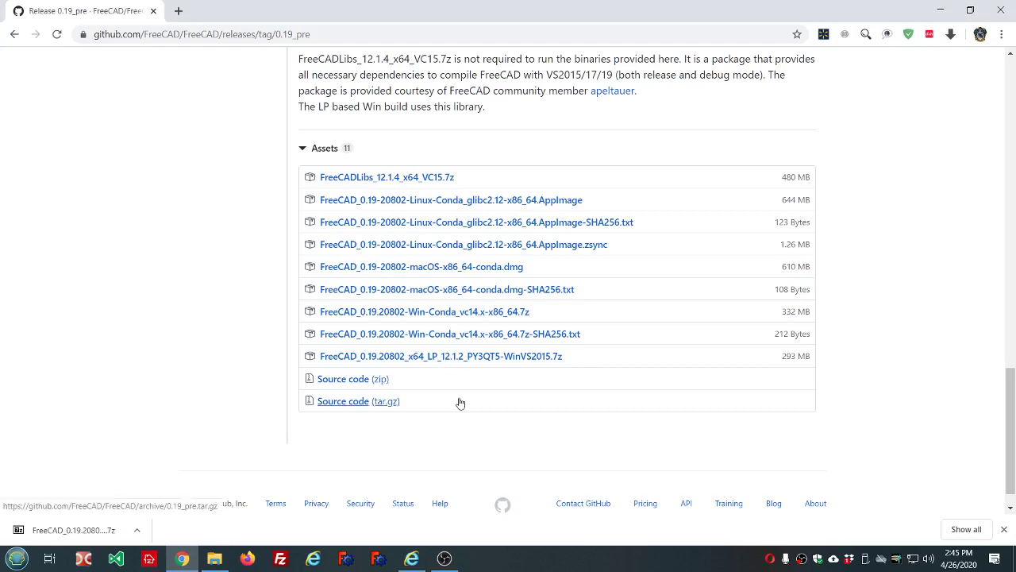
pyautogui.scroll(3, 479, 391)
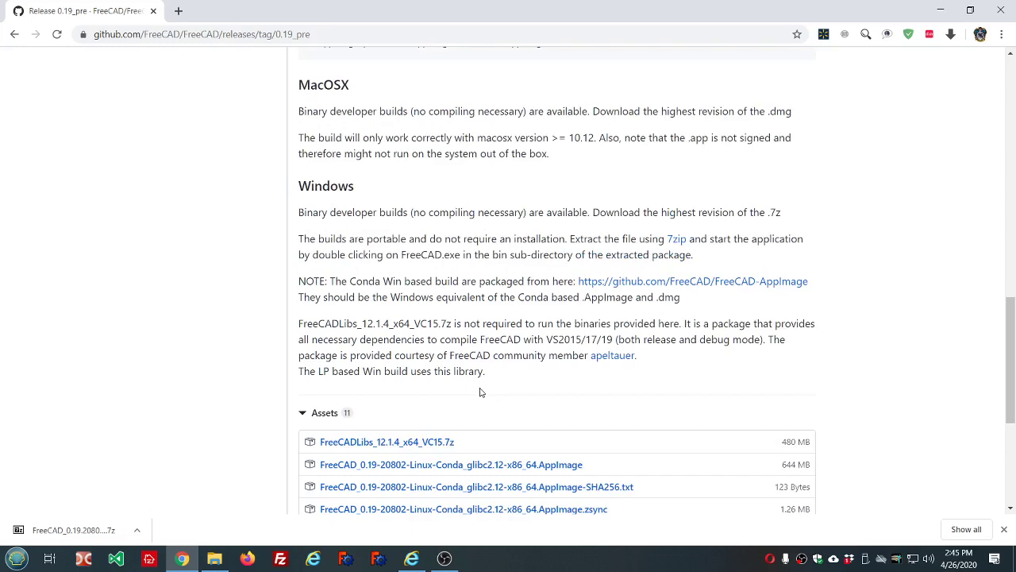
pyautogui.scroll(-2, 480, 391)
pyautogui.scroll(-2, 480, 391)
pyautogui.scroll(4, 479, 390)
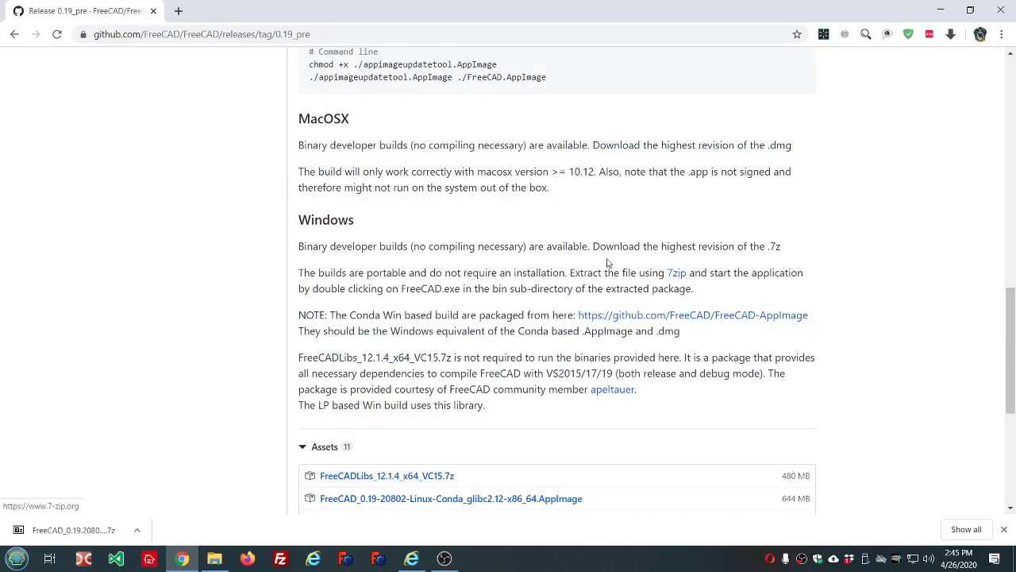
pyautogui.scroll(-2, 441, 251)
pyautogui.scroll(-2, 441, 251)
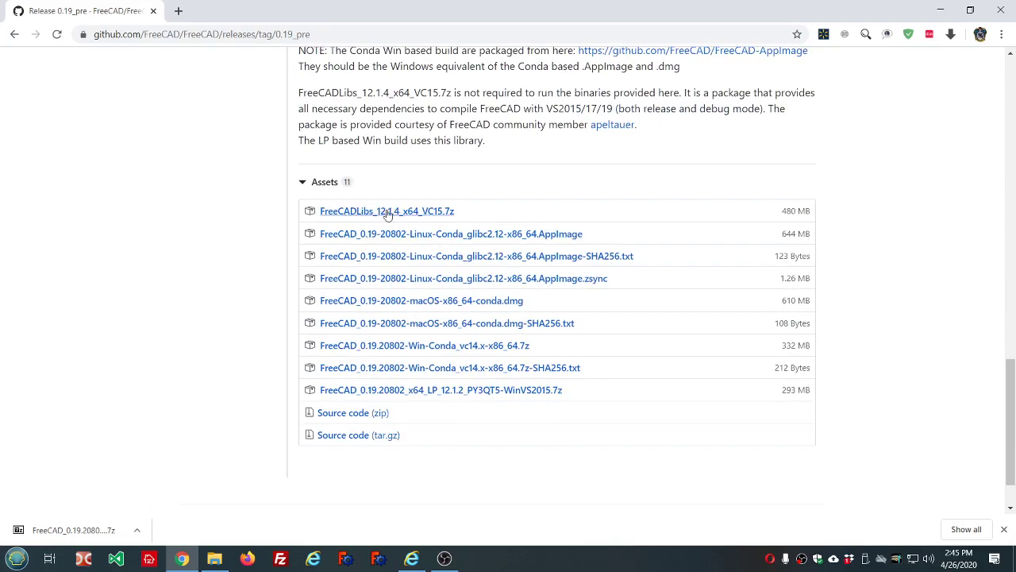
pyautogui.scroll(3, 381, 217)
pyautogui.scroll(8, 381, 216)
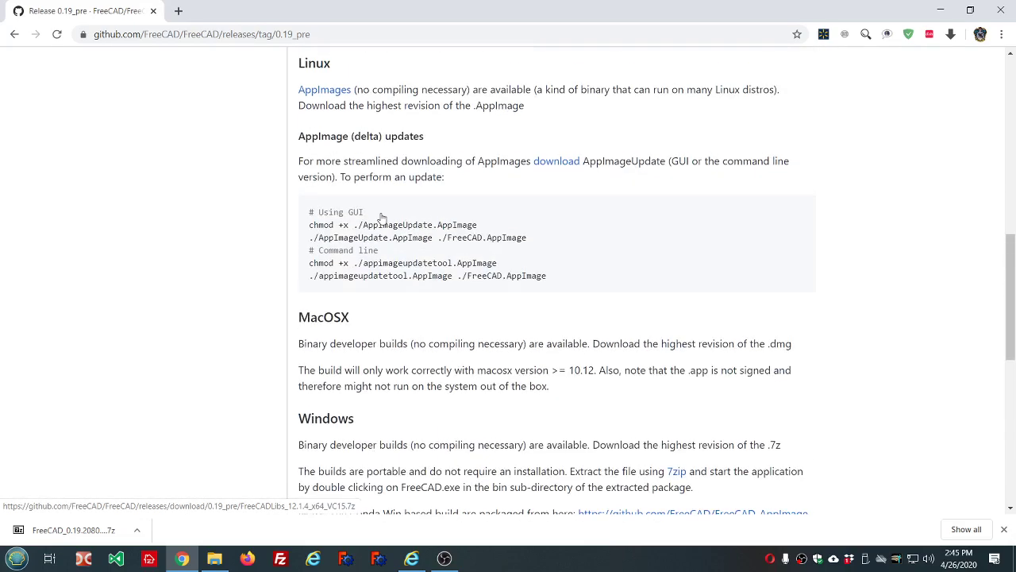
pyautogui.scroll(2, 381, 217)
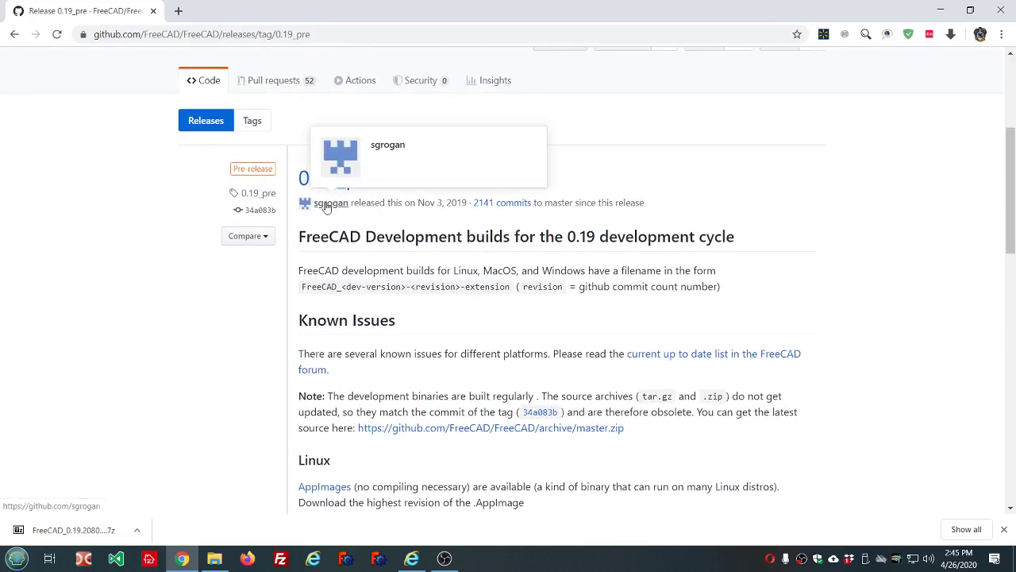
pyautogui.scroll(-9, 356, 211)
pyautogui.scroll(-4, 357, 211)
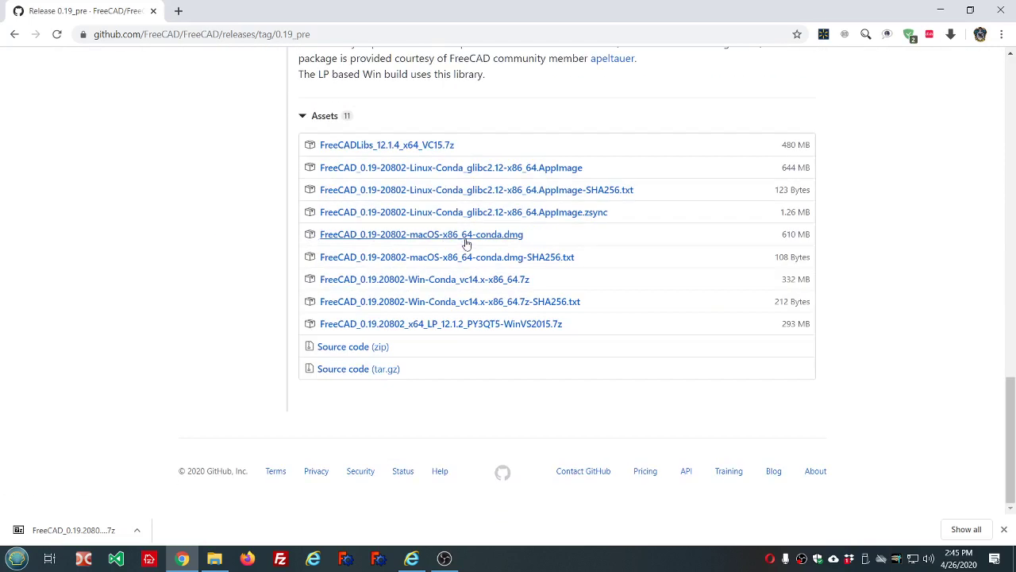